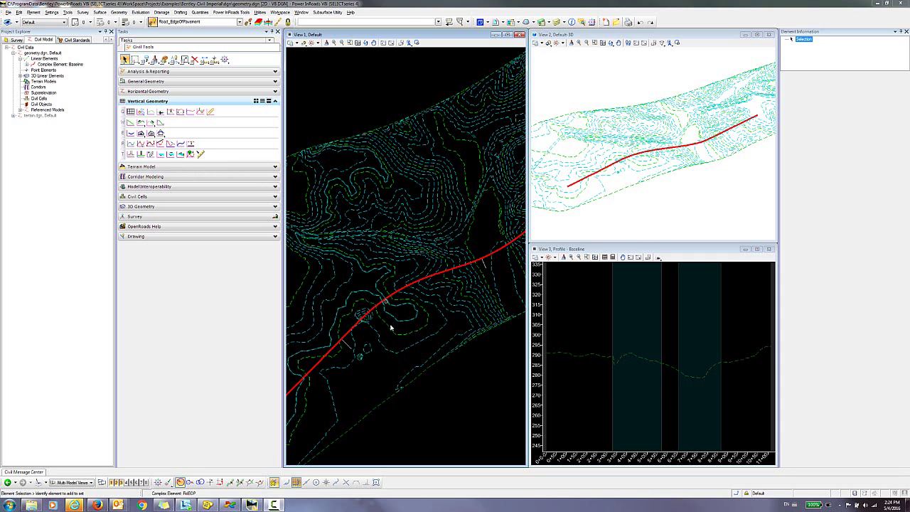
Pan View 1 onto the Baseline alignment and open its profile model in View 3.
drag(419, 305, 435, 285)
right_click(435, 285)
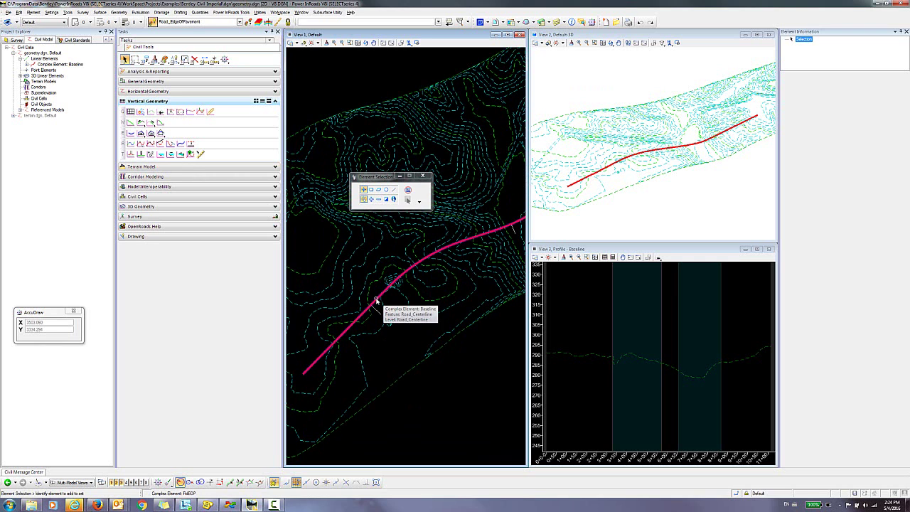
click(378, 300)
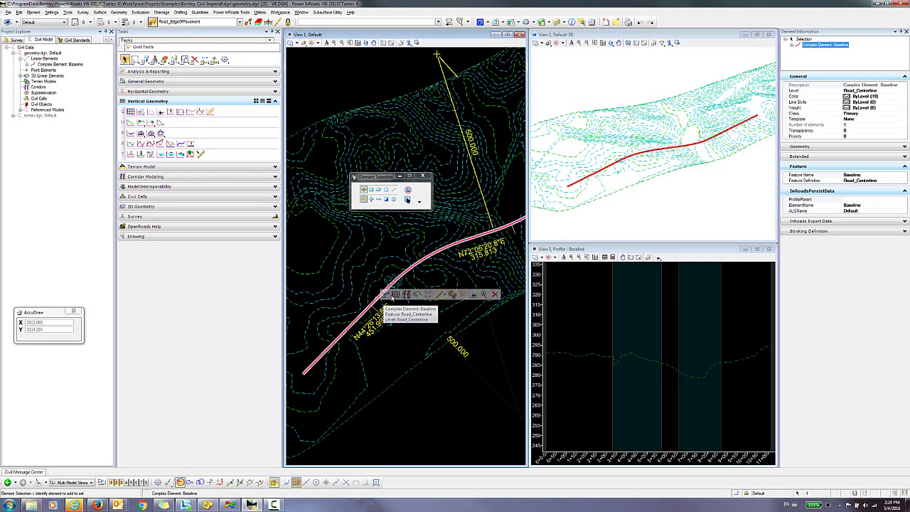
click(395, 294)
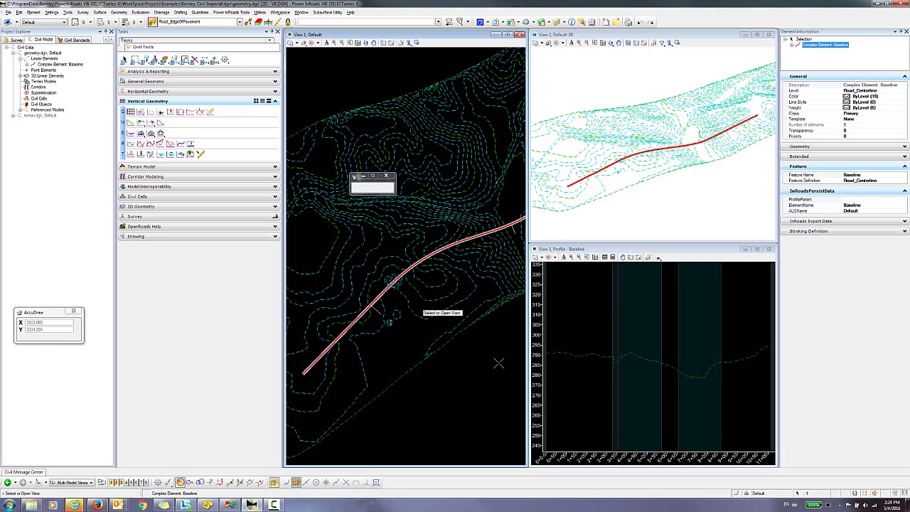
click(631, 327)
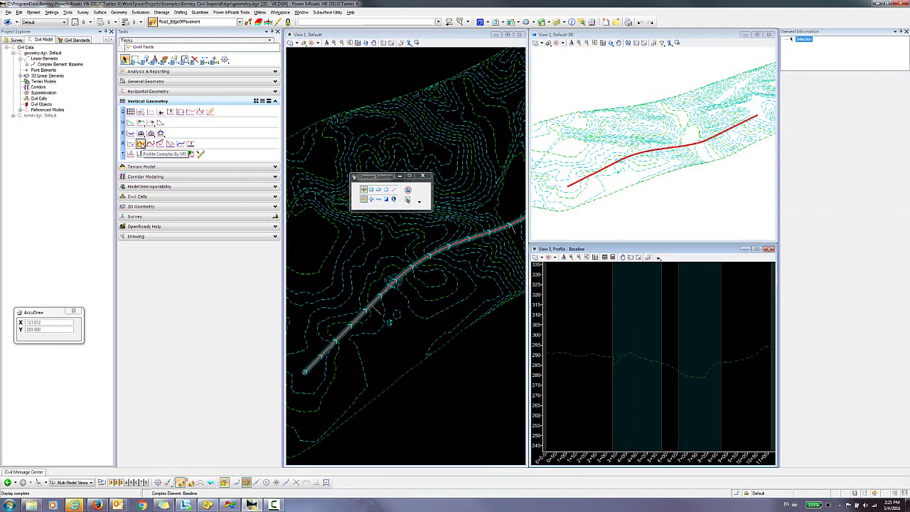
Start Profile Complex By VPI named 'Baseline Profile' with a 50.000 curve length.
click(140, 143)
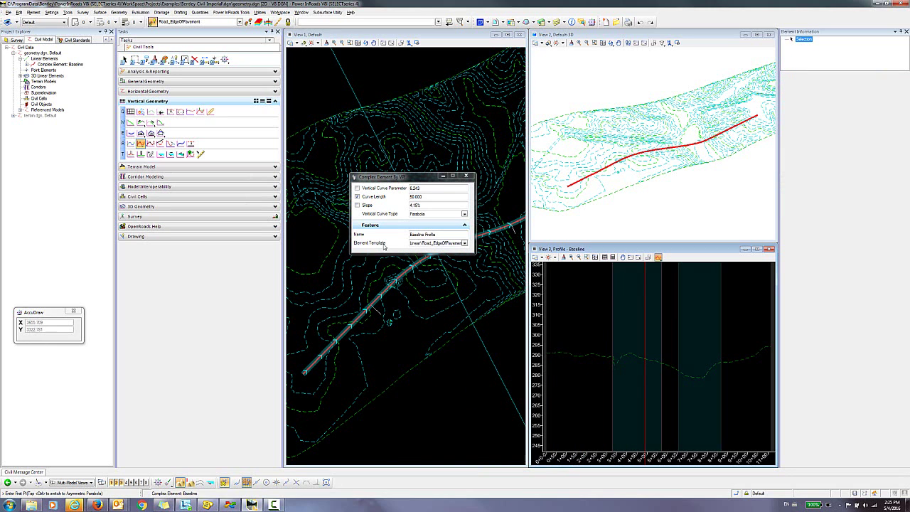
click(434, 234)
click(420, 197)
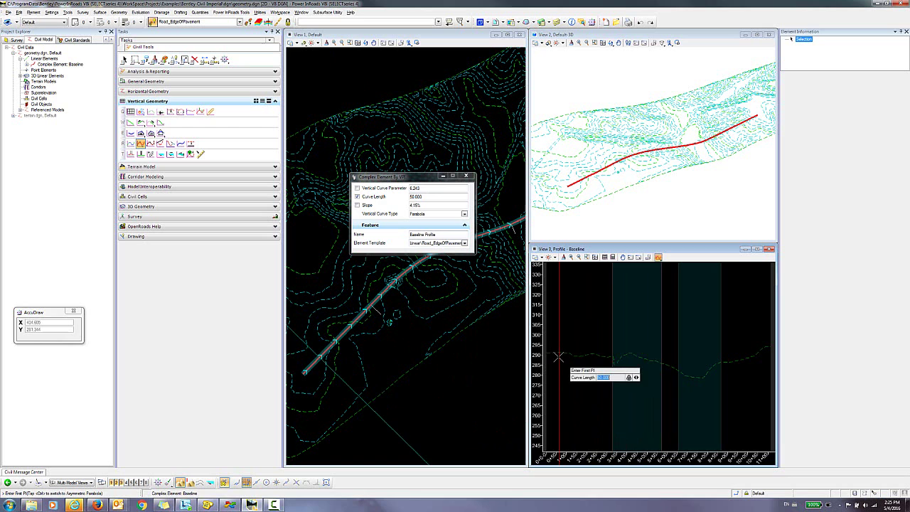
Place VPIs at station 0, near 4+15 and near 11+20, then reframe the profile.
middle_drag(558, 355, 577, 350)
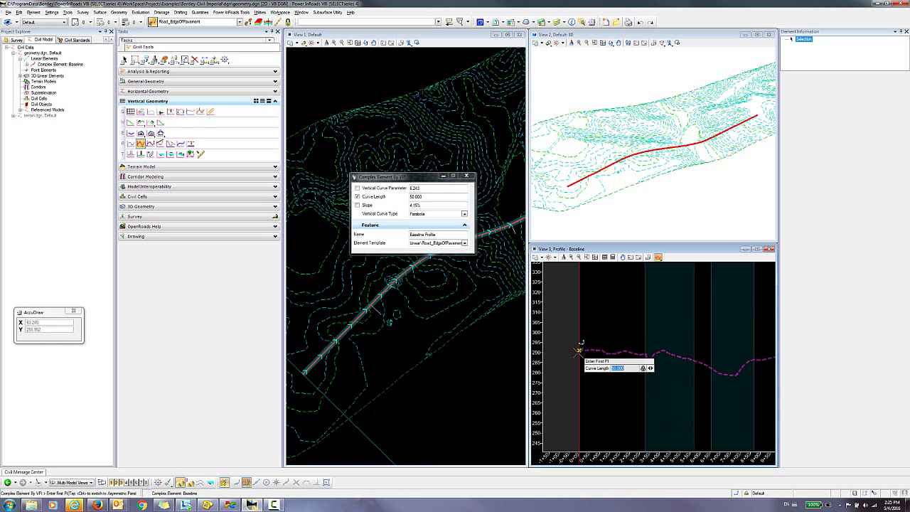
click(579, 350)
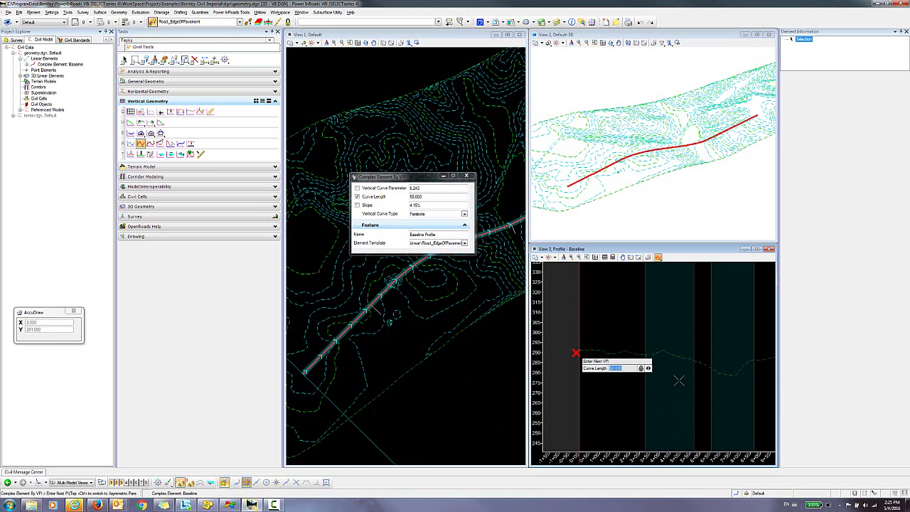
click(662, 351)
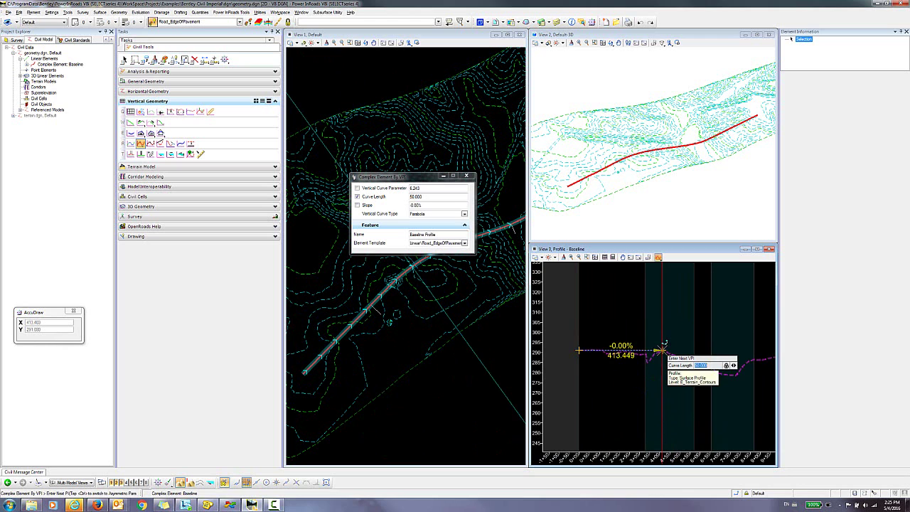
right_click(709, 387)
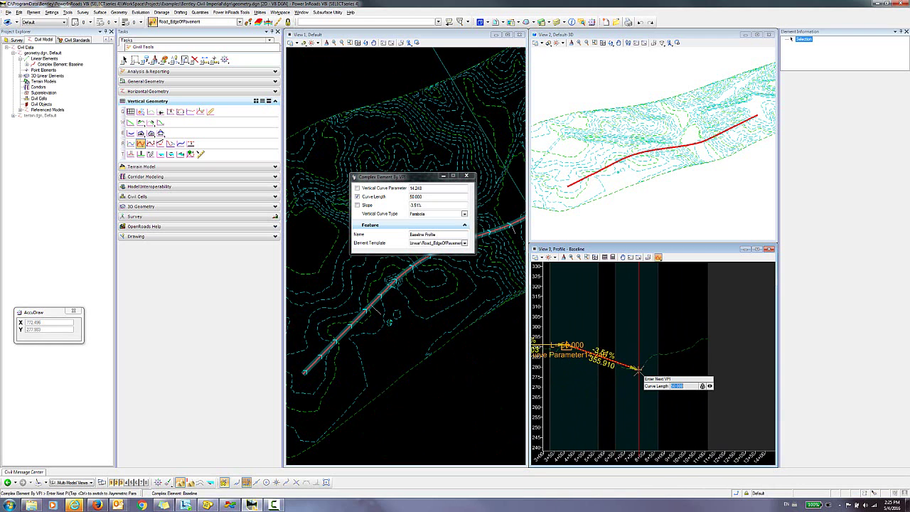
scroll(708, 334, up, 5)
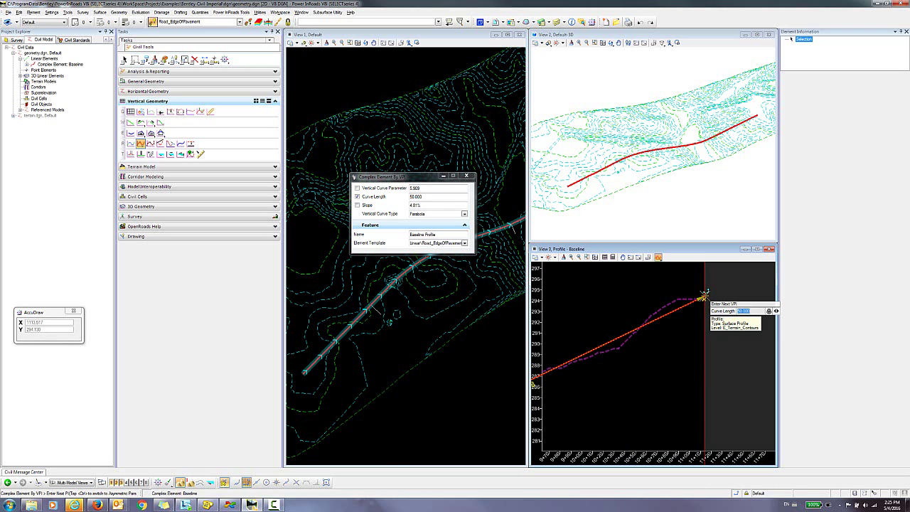
click(704, 294)
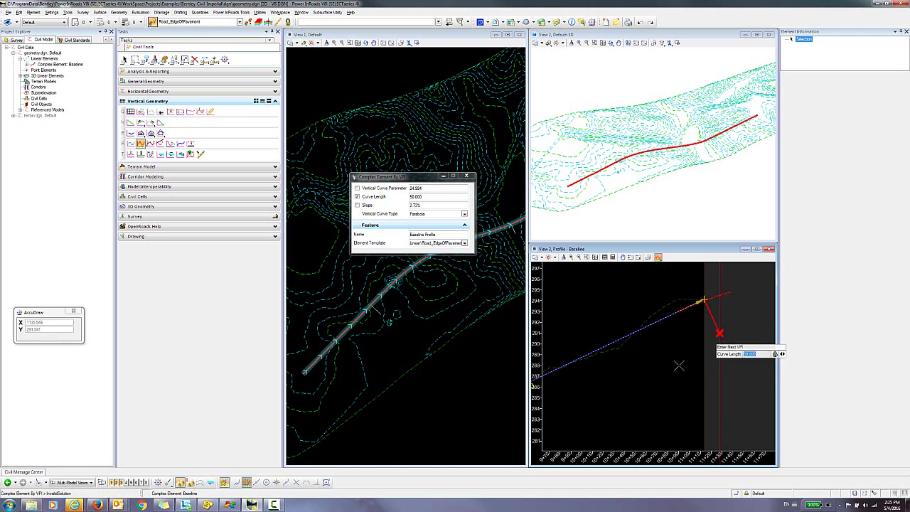
middle_drag(711, 296, 733, 344)
scroll(700, 356, down, 5)
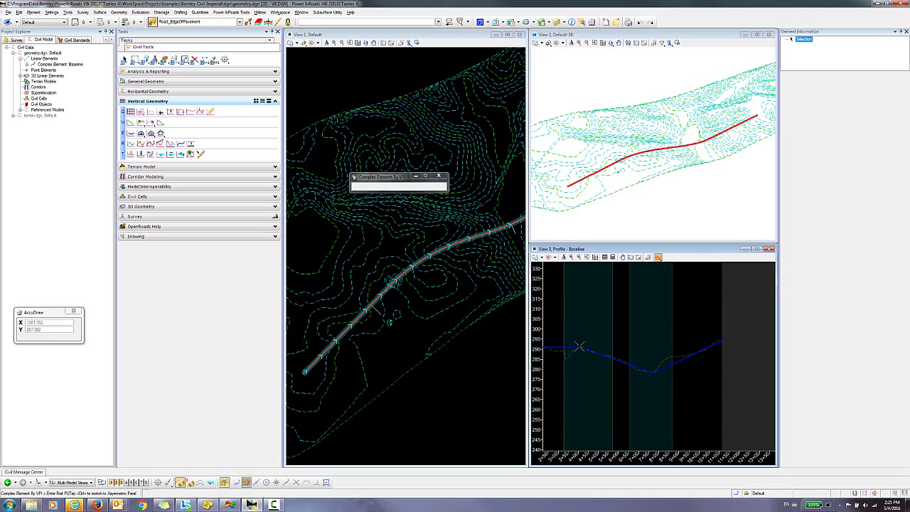
Select Baseline Profile and make it the active profile of the Baseline alignment.
click(127, 61)
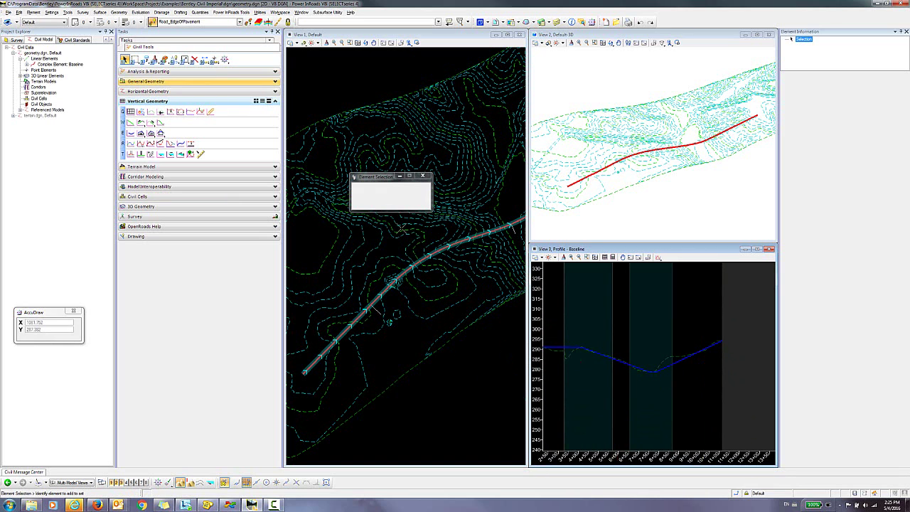
click(571, 349)
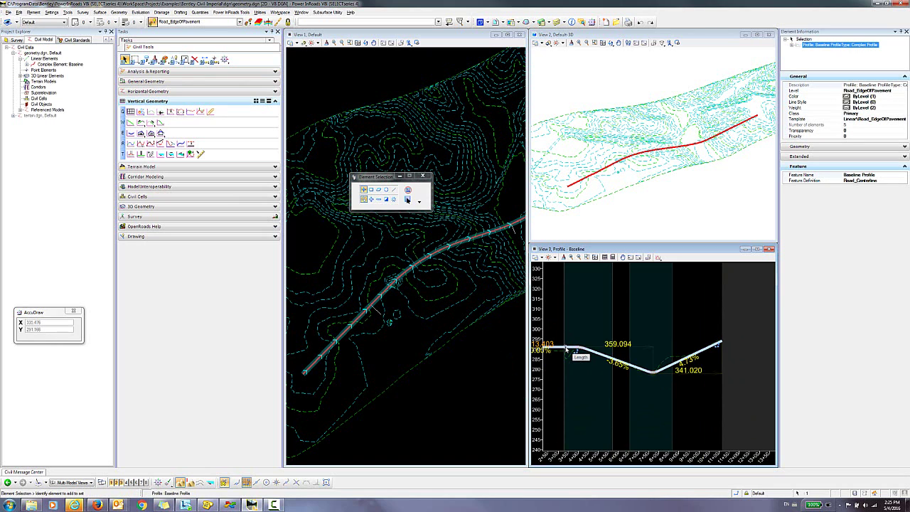
mouse_move(586, 345)
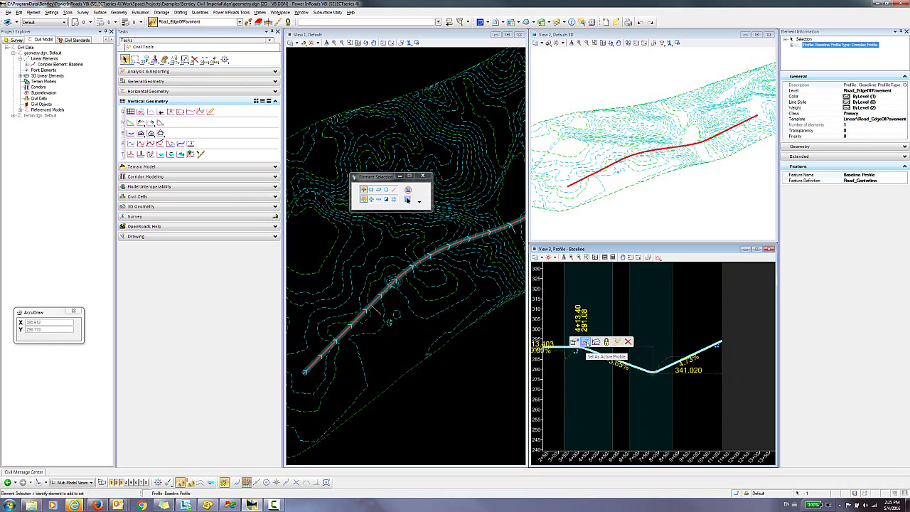
click(467, 341)
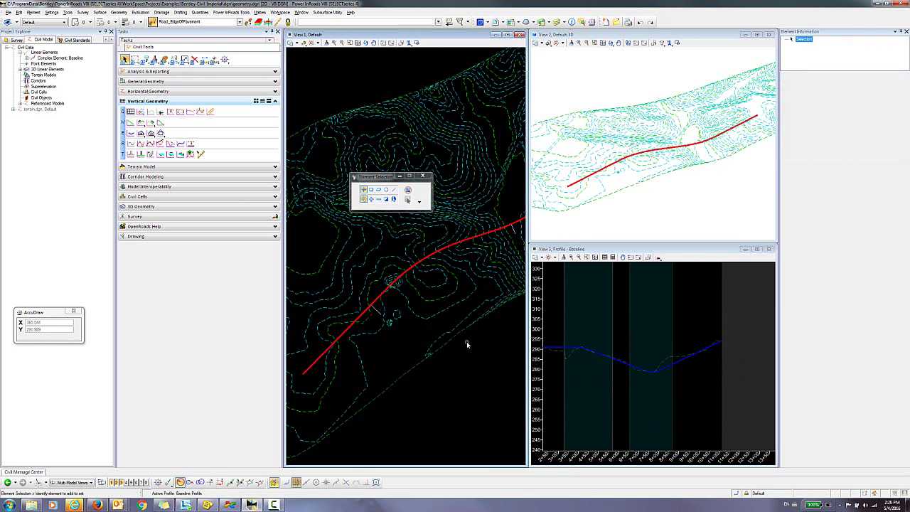
click(148, 91)
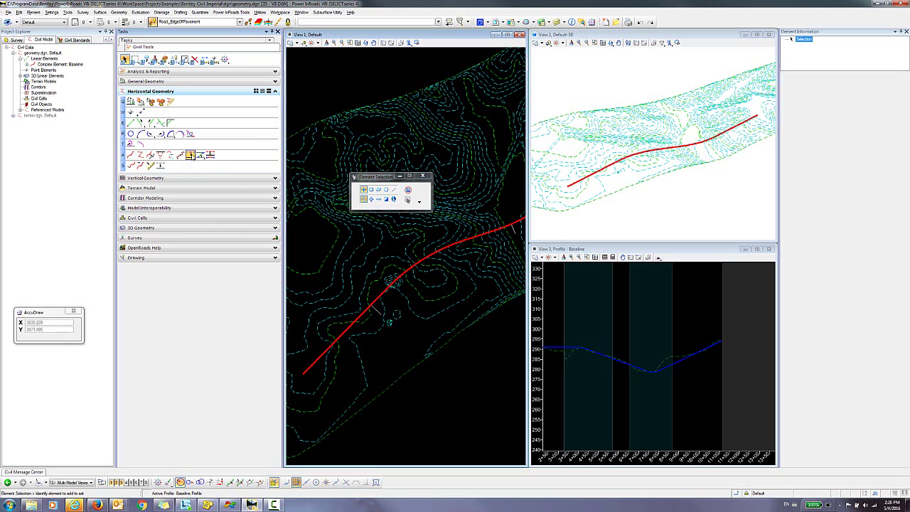
Offset the baseline 24.000 without mirroring to create RdEOP, and open its profile in View 3.
click(190, 154)
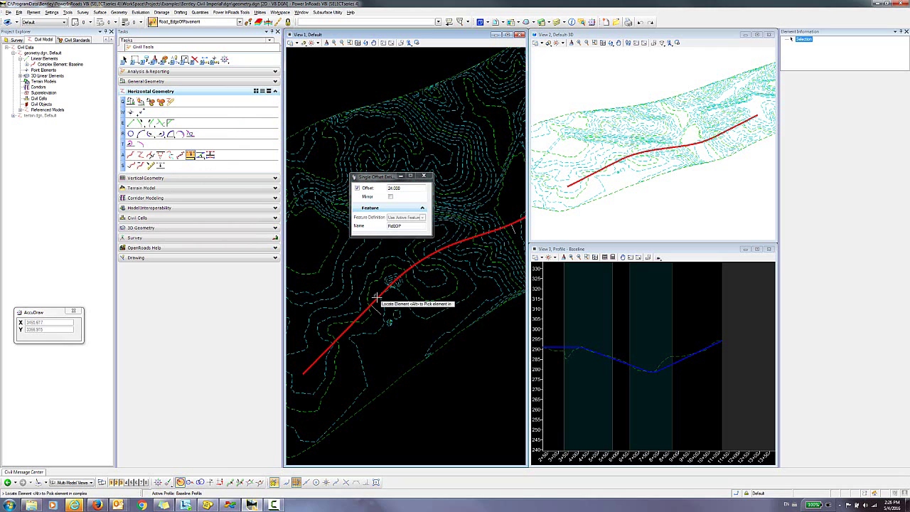
click(377, 299)
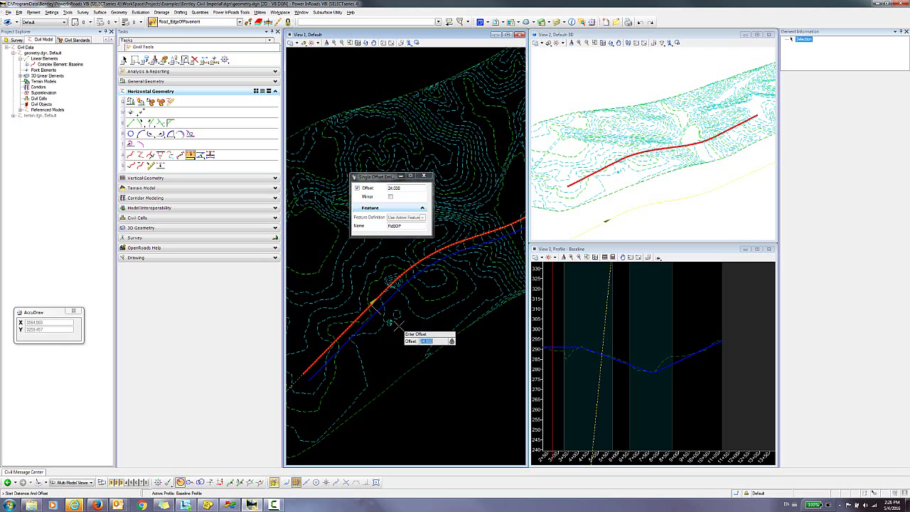
click(396, 324)
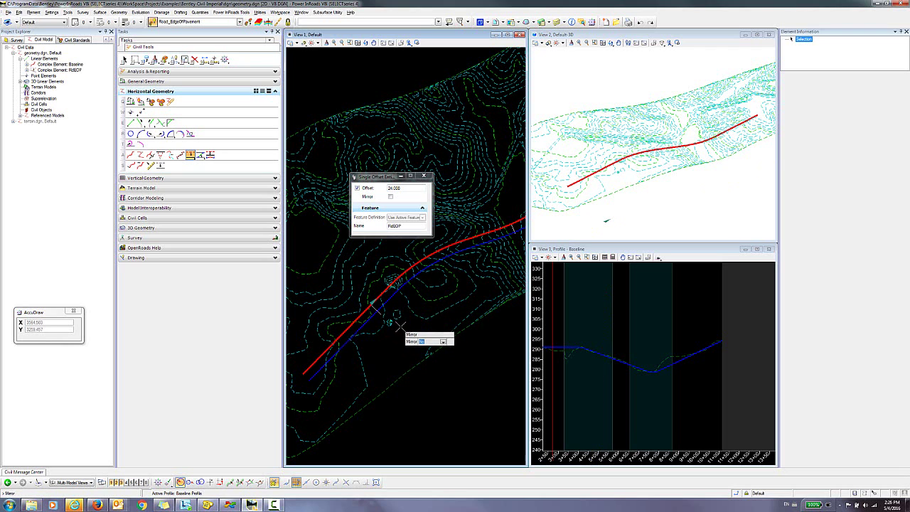
click(401, 325)
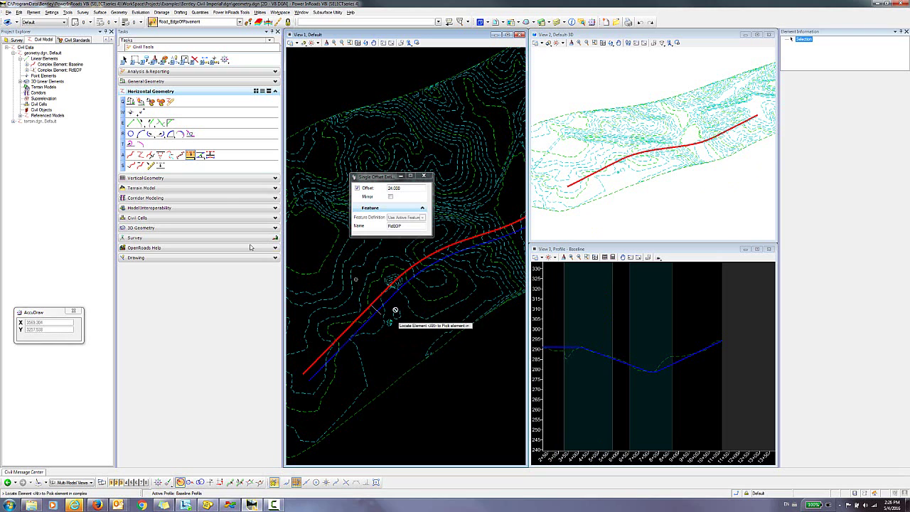
right_click(395, 310)
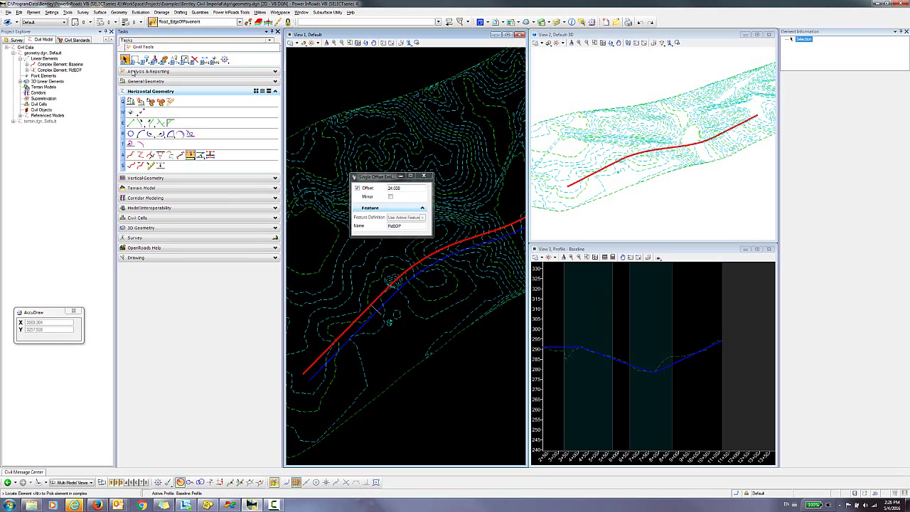
click(390, 302)
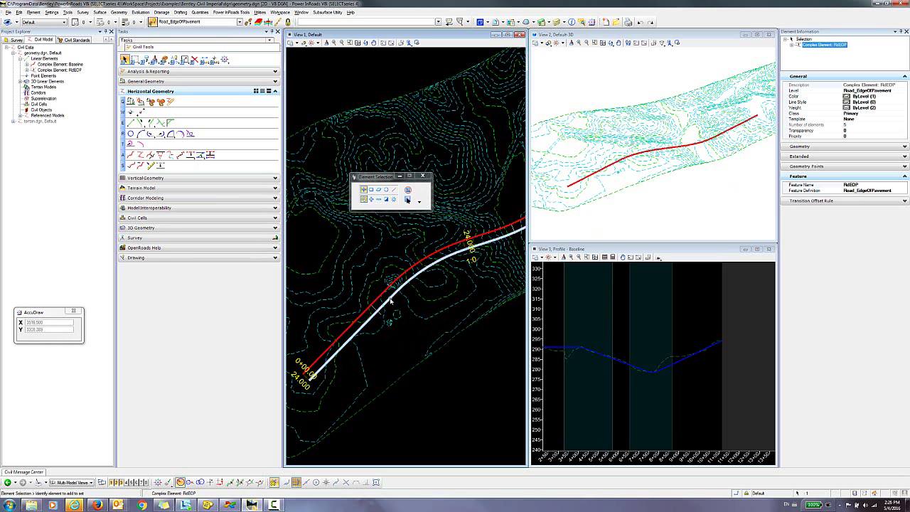
click(646, 329)
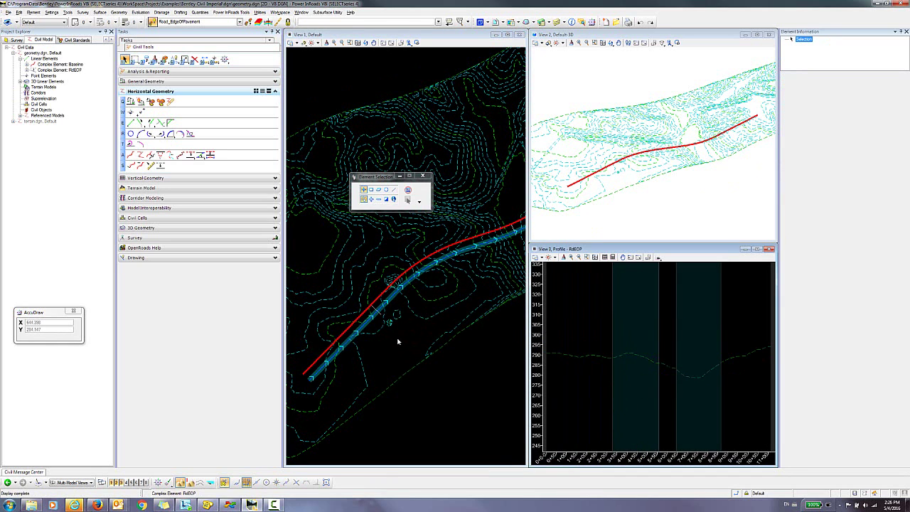
Frame the lower end of the red and blue road lines in View 1.
click(150, 178)
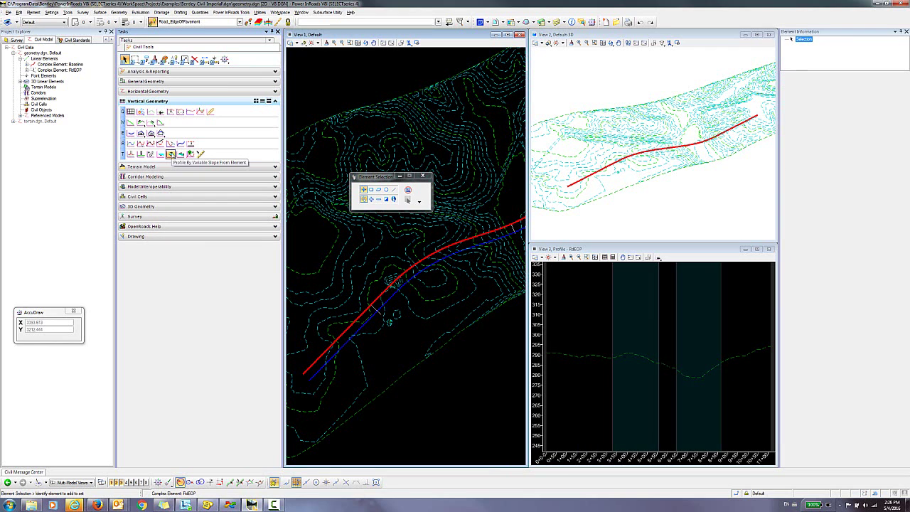
click(171, 155)
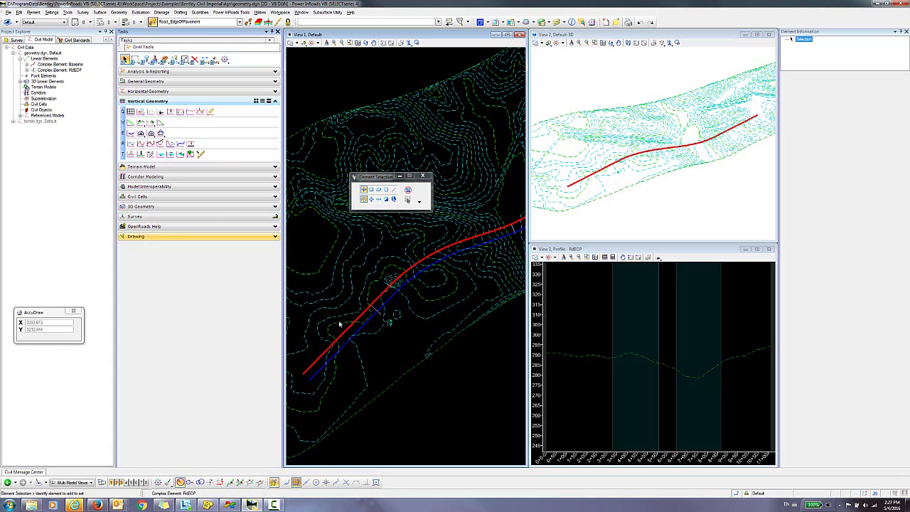
middle_drag(380, 346, 365, 364)
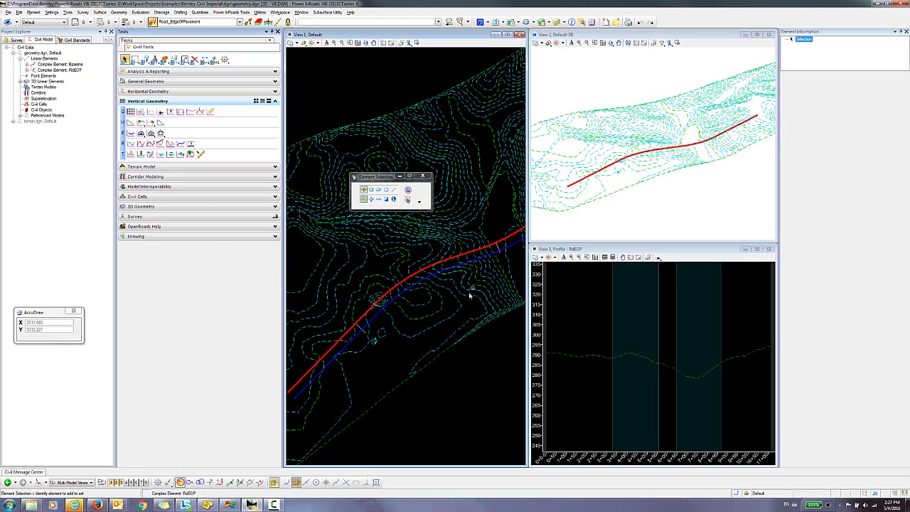
middle_drag(469, 292, 349, 366)
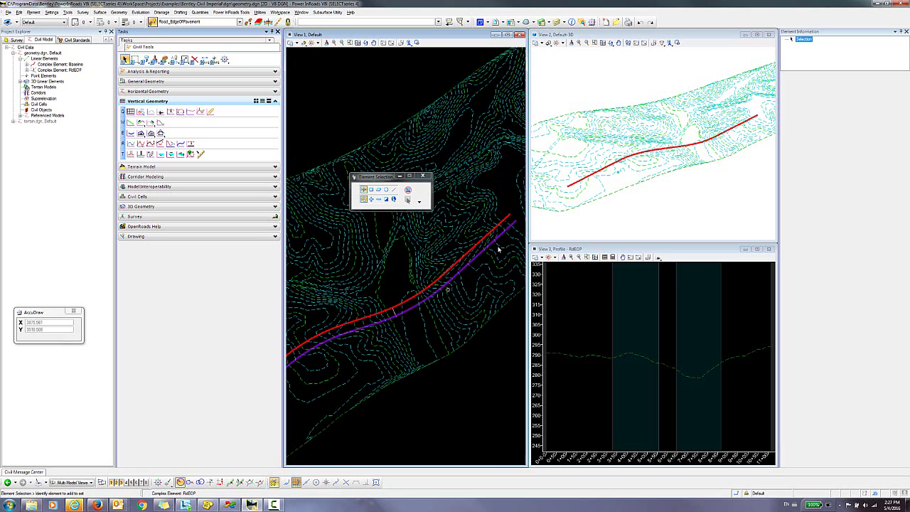
scroll(375, 349, down, 2)
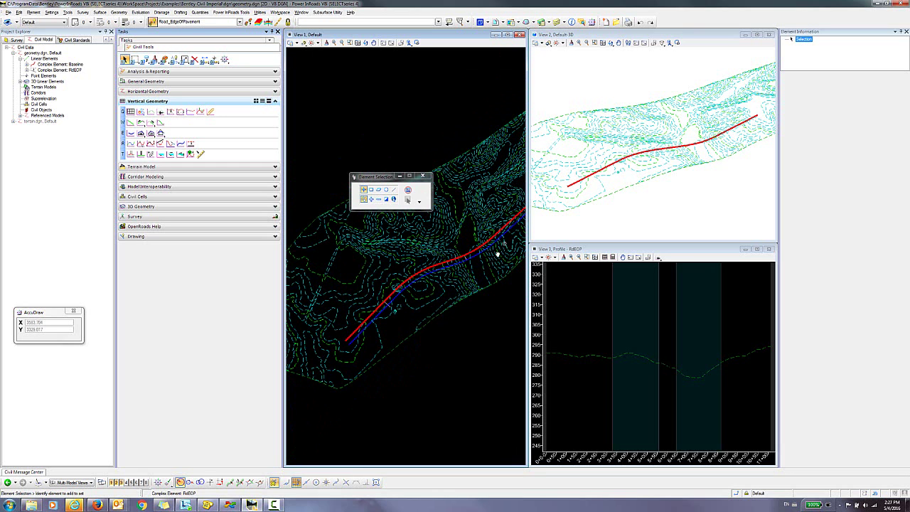
middle_drag(441, 253, 466, 260)
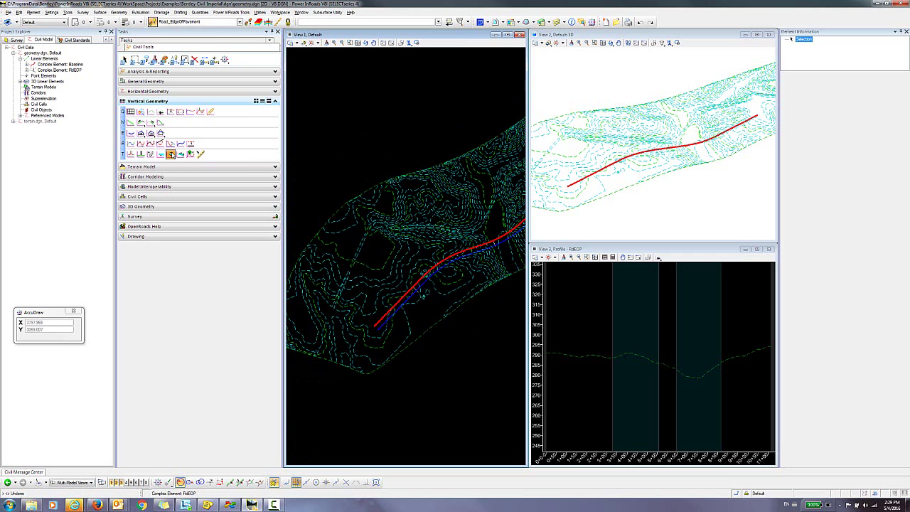
Start Profile At Slope To Element with Start/End Slope and Lock To Start/End unchecked.
click(171, 154)
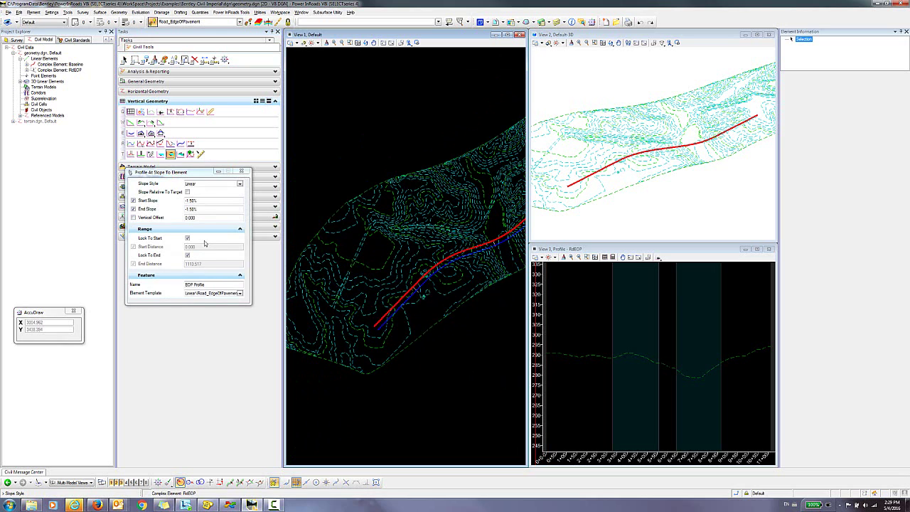
click(133, 202)
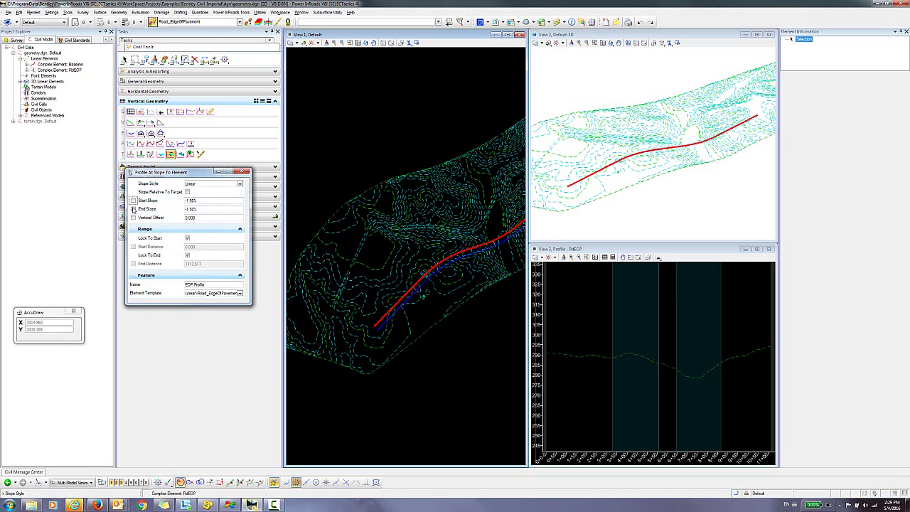
click(133, 209)
click(187, 238)
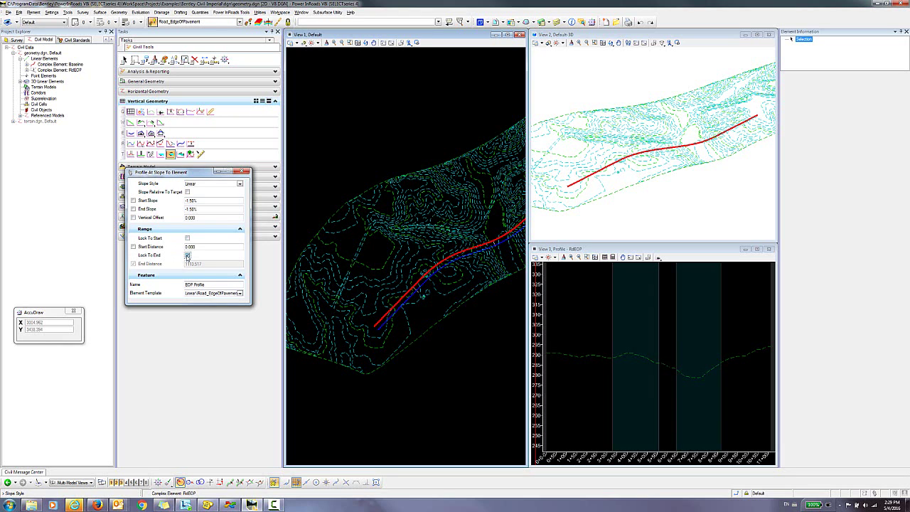
click(187, 254)
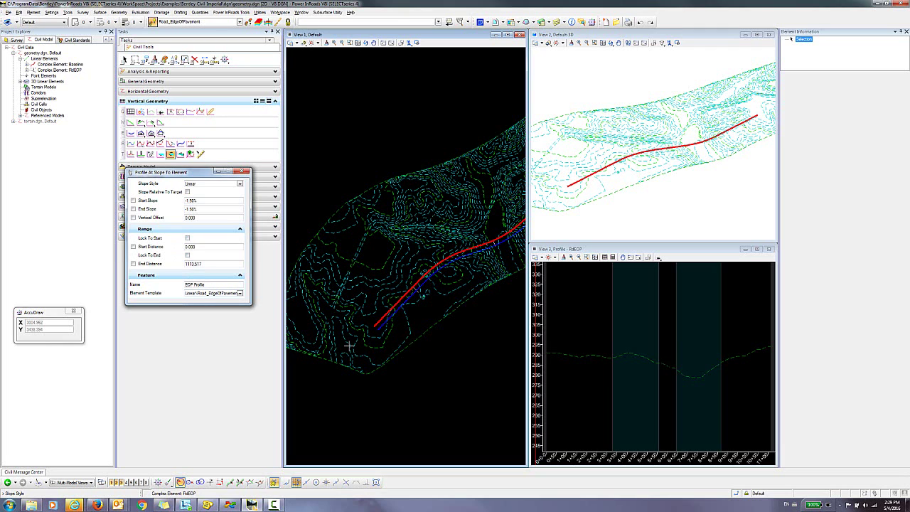
Accept the Linear style and pick the blue RdEOP edge line to profile.
click(373, 331)
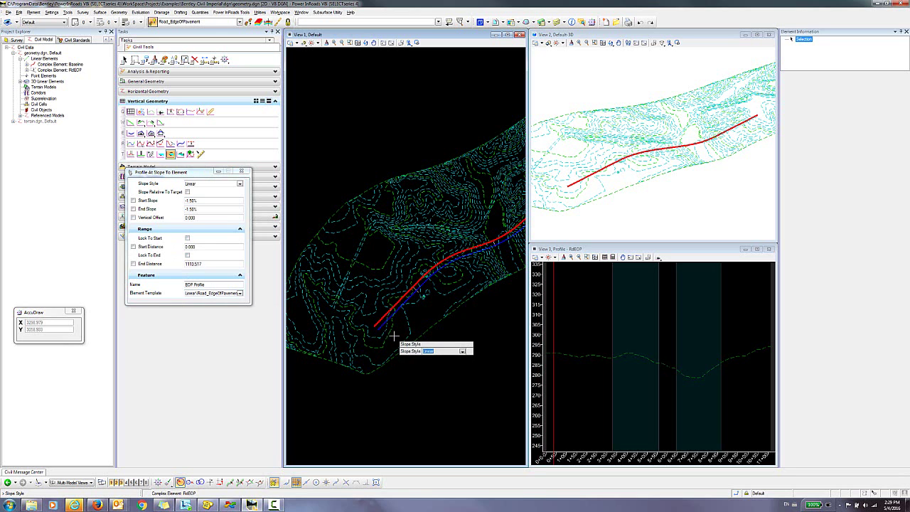
middle_drag(406, 331, 385, 328)
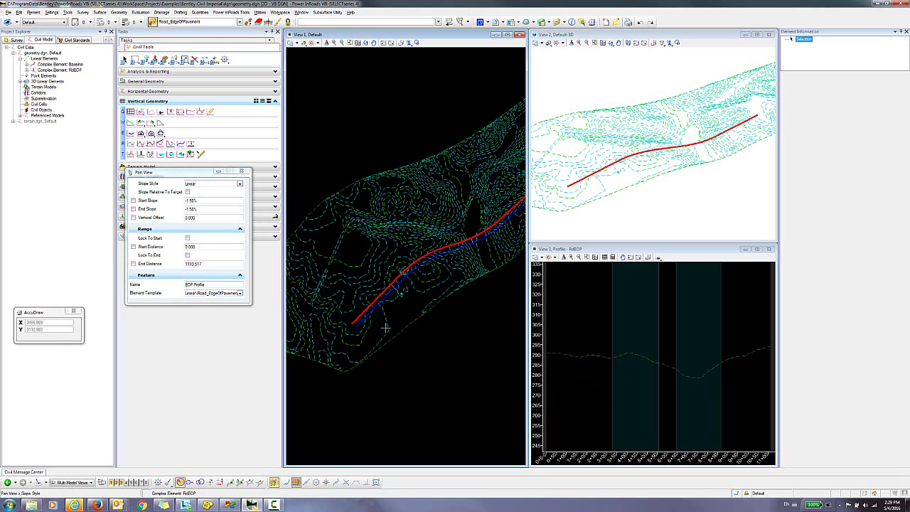
scroll(384, 324, up, 2)
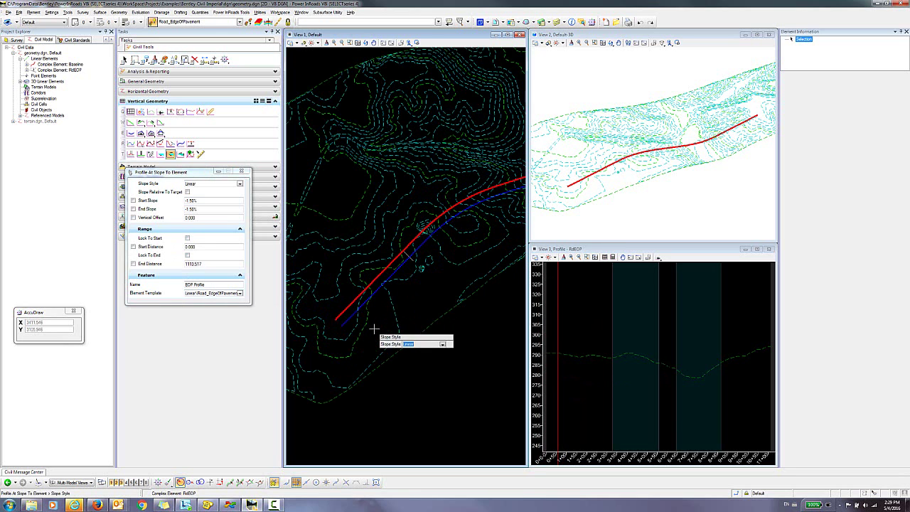
click(412, 304)
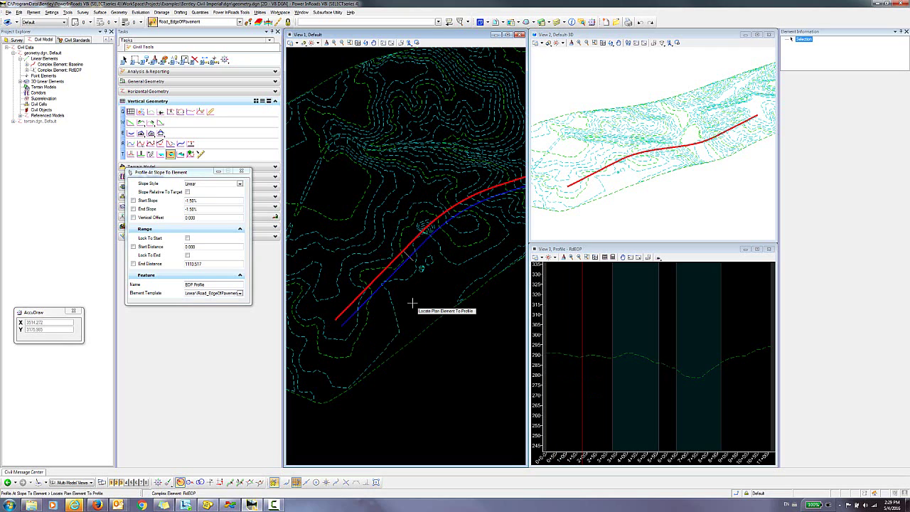
click(345, 321)
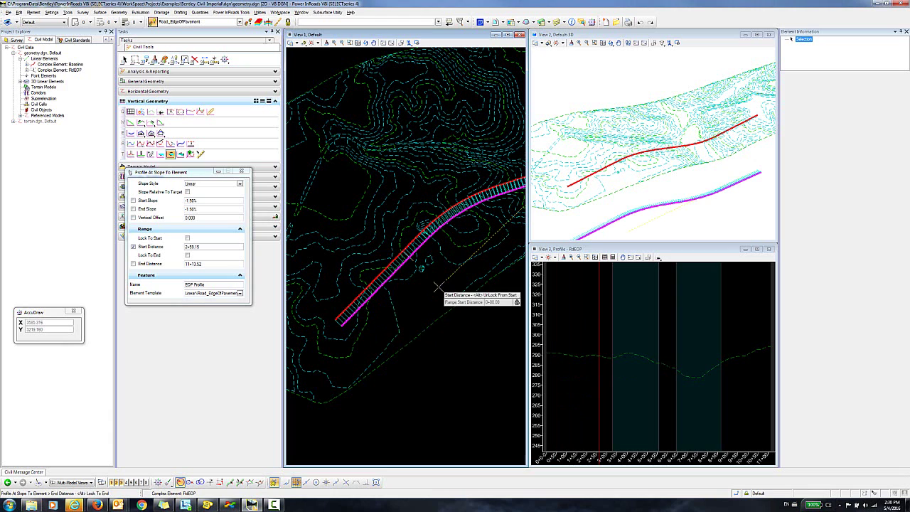
Create a -1.50% segment from 0+00.00 to the chosen end distance with 0.000 vertical offset.
key(alt)
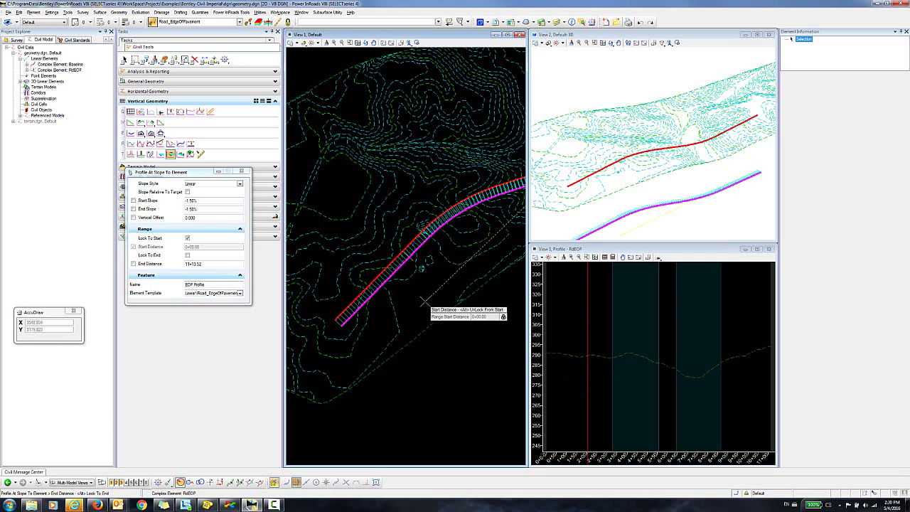
click(423, 302)
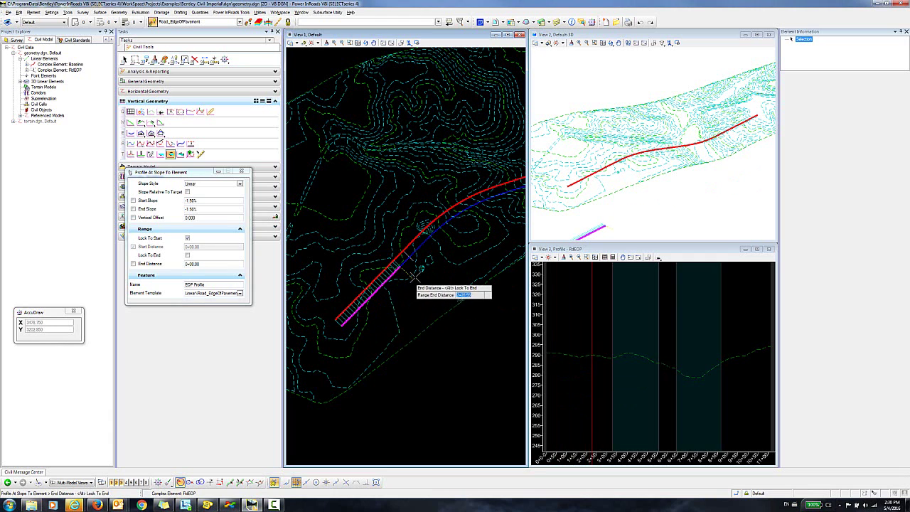
scroll(412, 264, up, 2)
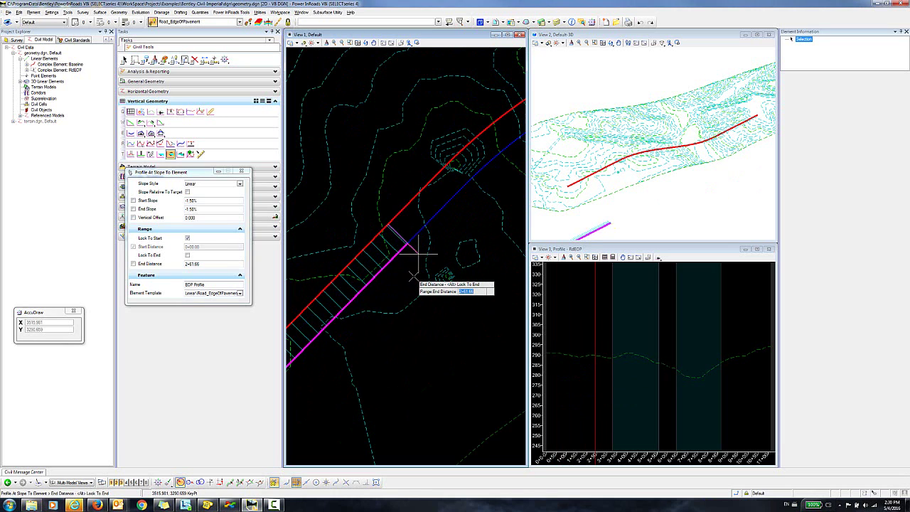
click(412, 275)
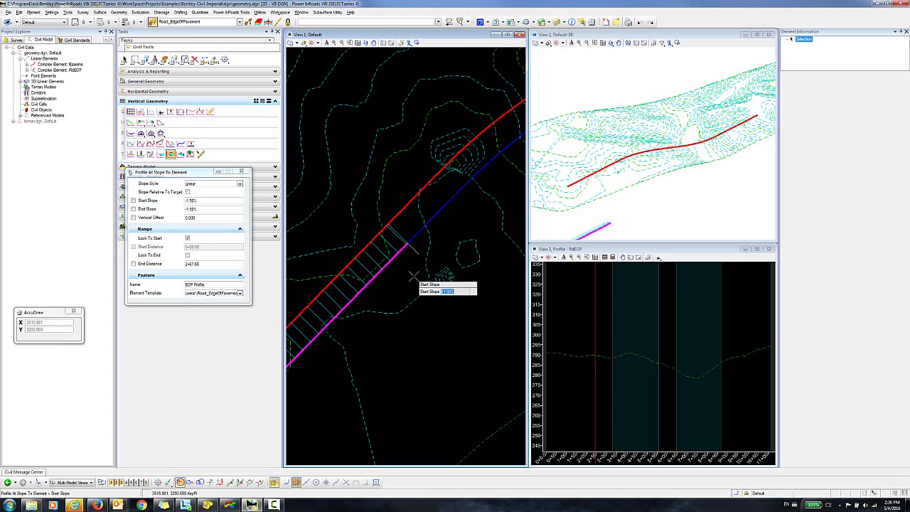
click(416, 324)
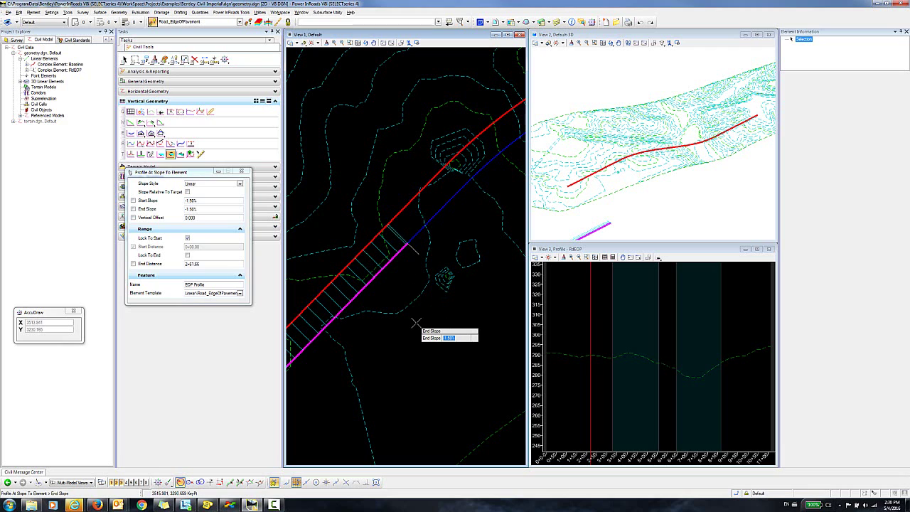
click(416, 324)
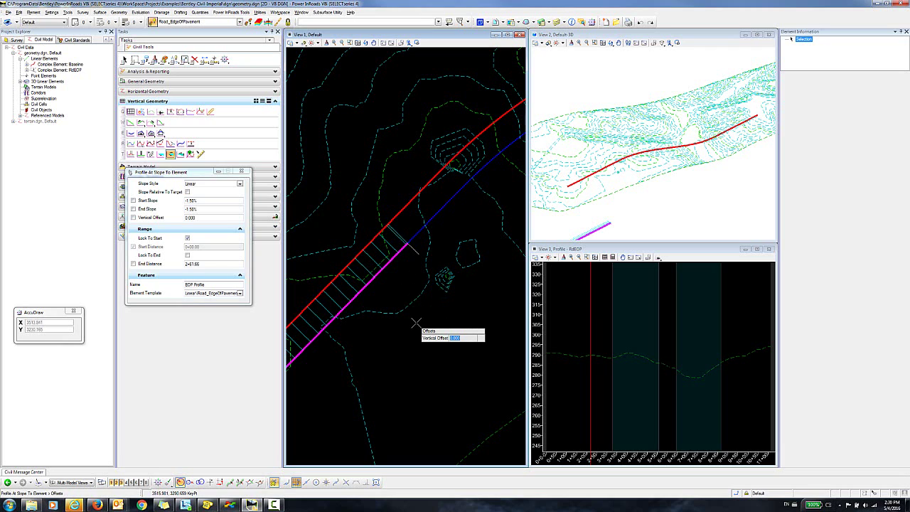
click(416, 323)
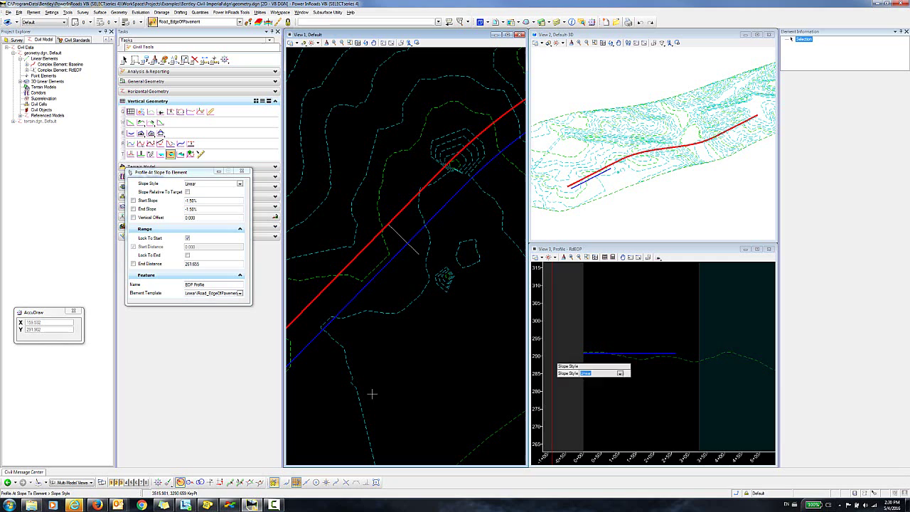
Project the Baseline profile onto the RdEOP edge-of-pavement element.
middle_drag(398, 345, 378, 360)
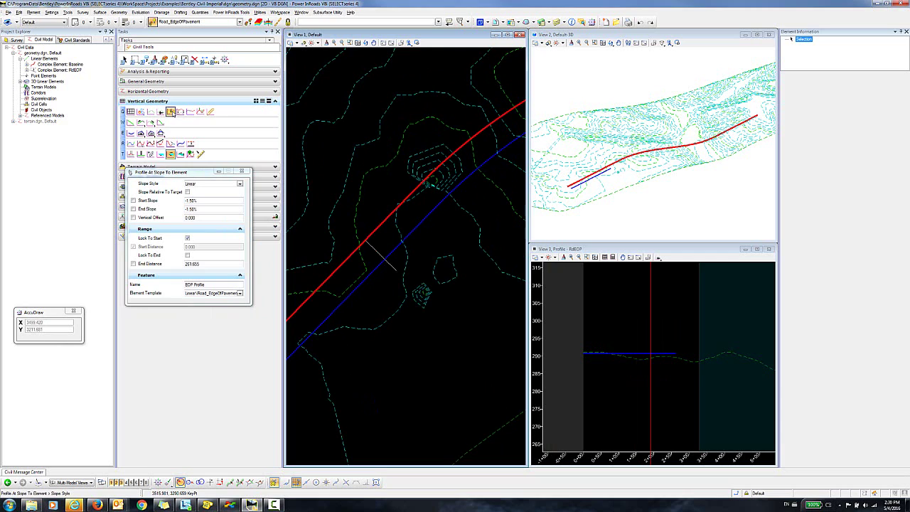
click(171, 112)
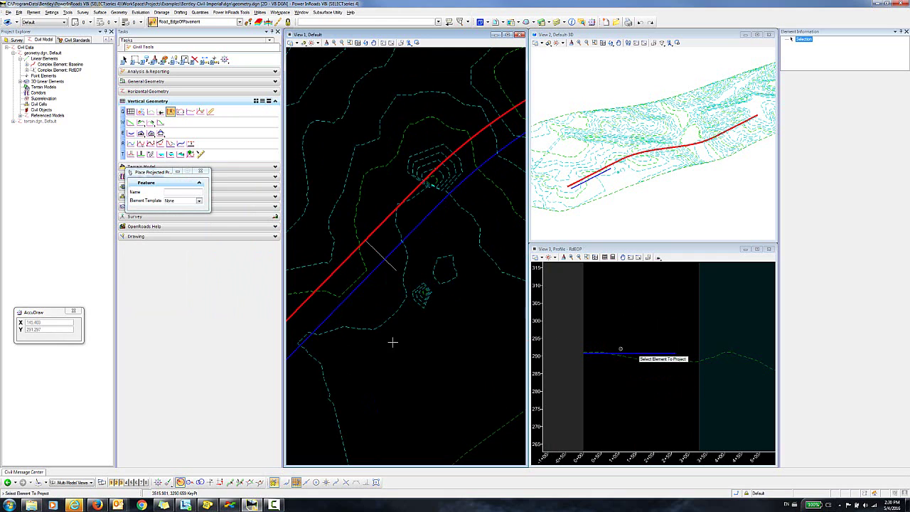
click(339, 262)
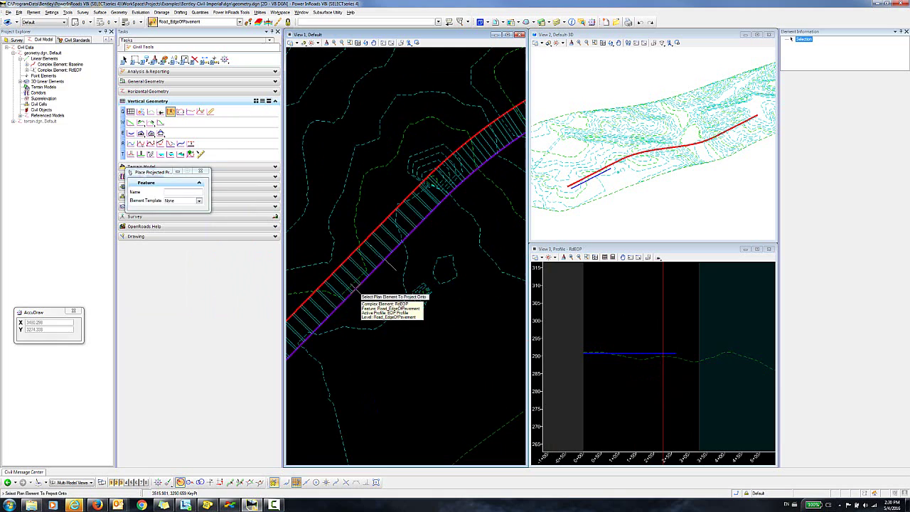
click(352, 291)
scroll(641, 356, up, 5)
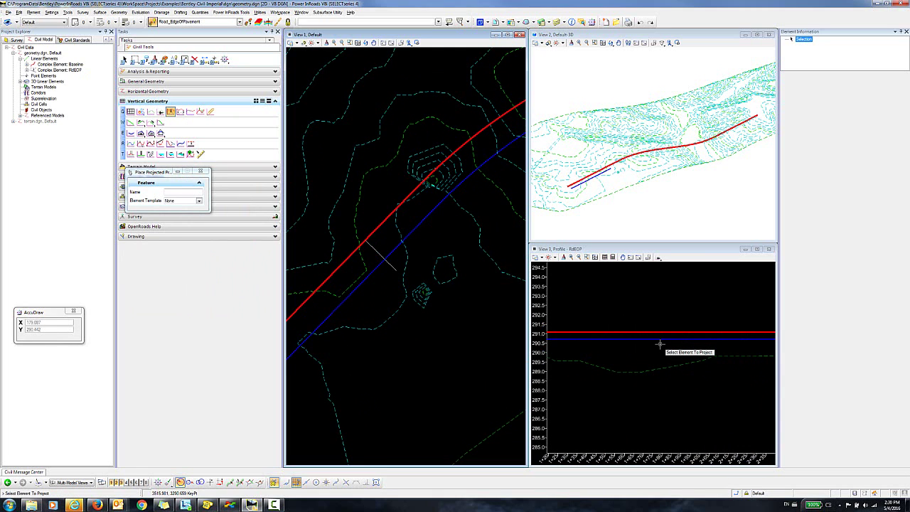
scroll(650, 345, down, 5)
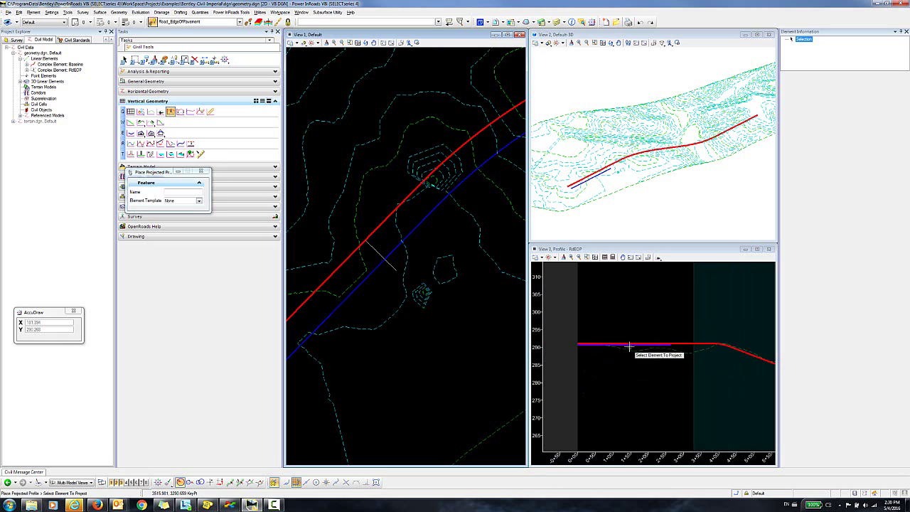
scroll(629, 347, up, 3)
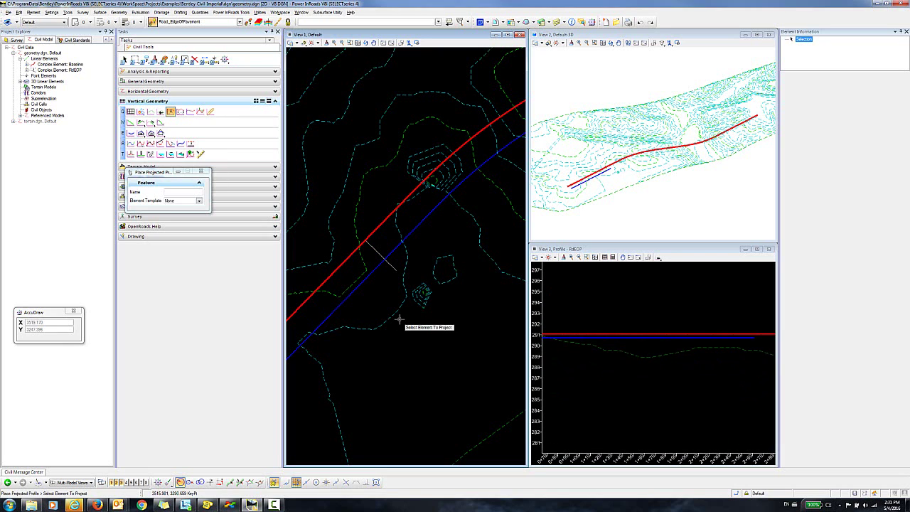
click(125, 60)
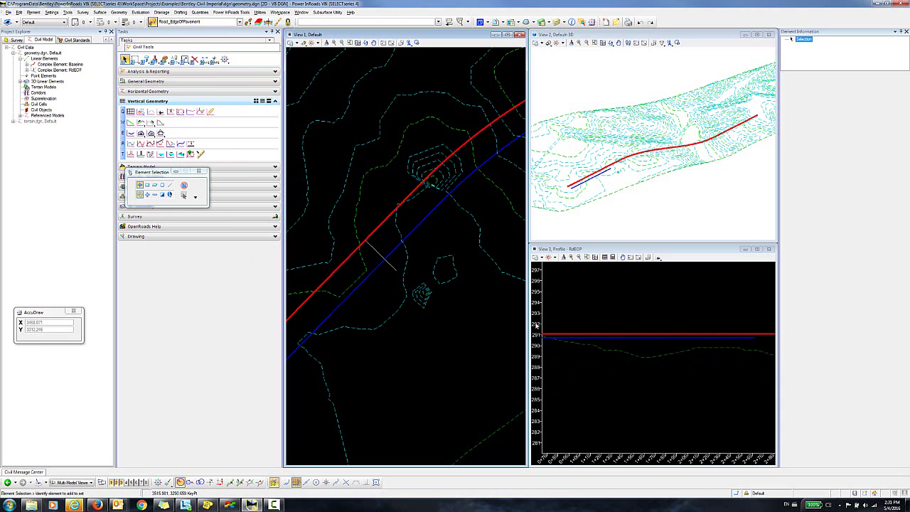
click(616, 336)
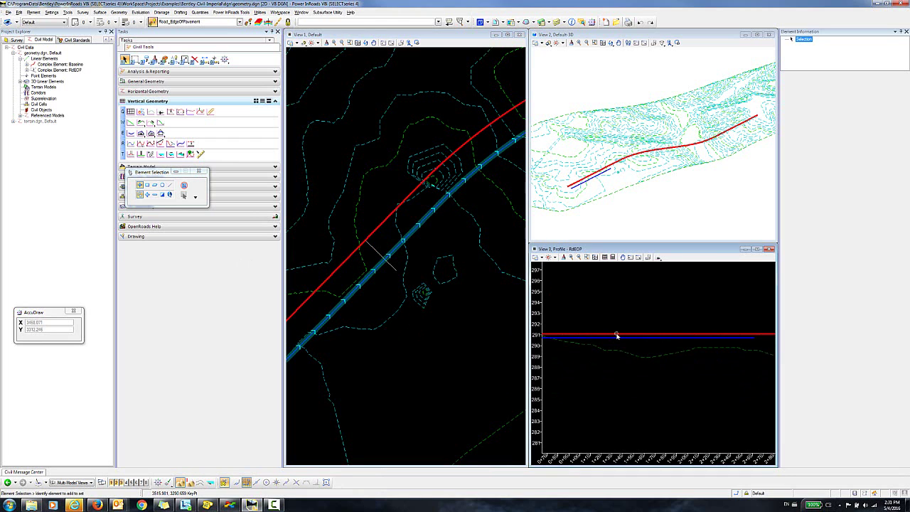
scroll(617, 337, up, 2)
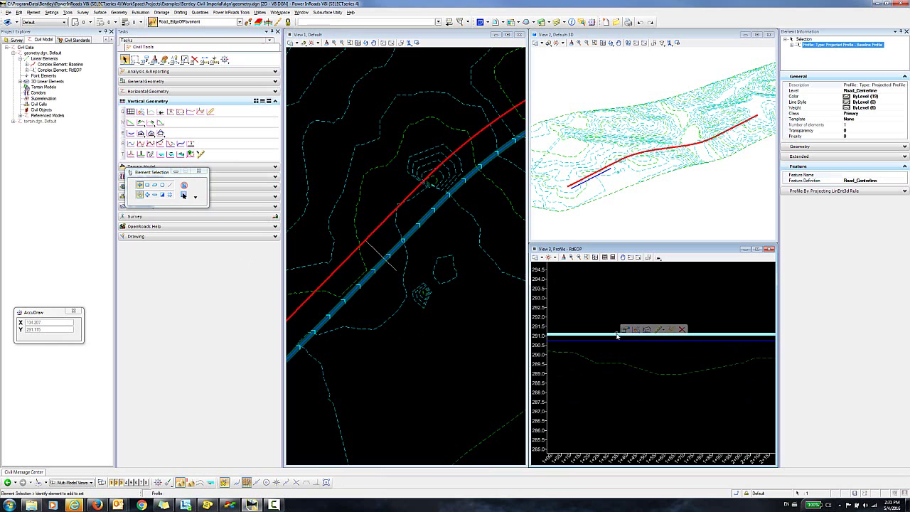
click(683, 329)
scroll(436, 339, down, 5)
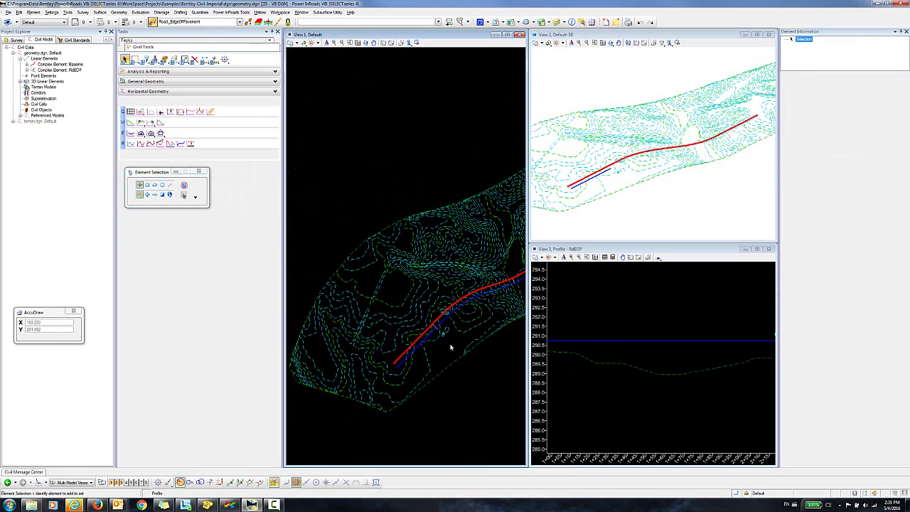
middle_drag(451, 348, 427, 342)
scroll(423, 323, up, 2)
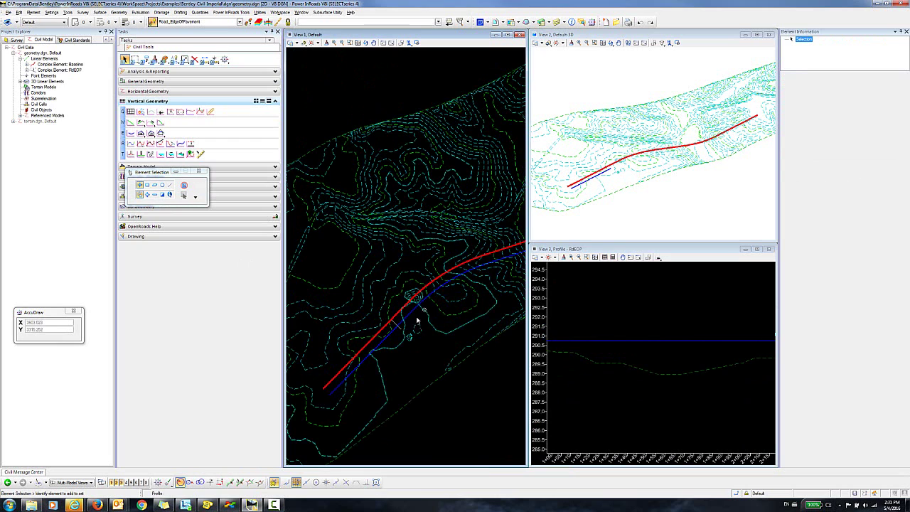
middle_drag(447, 294, 450, 282)
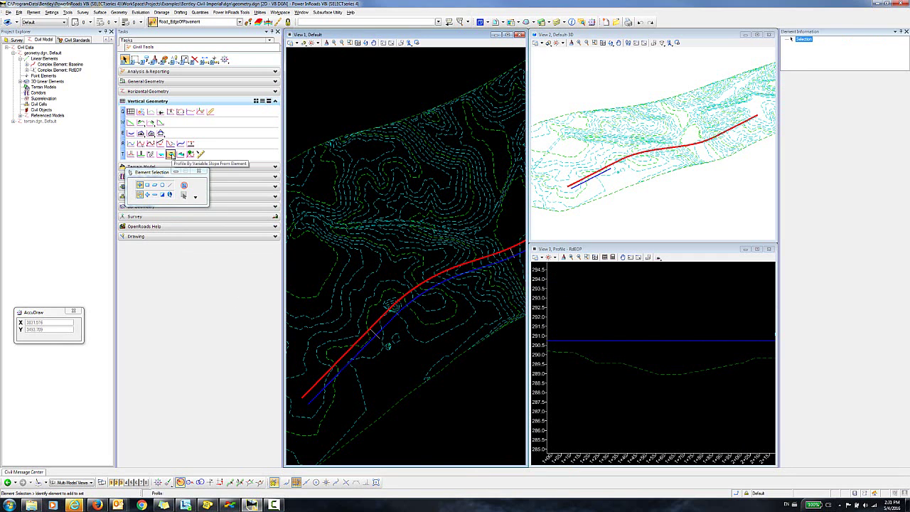
Define a linear -1.50% RdEOP profile off the baseline from 0+00 to 2+02.55.
click(171, 155)
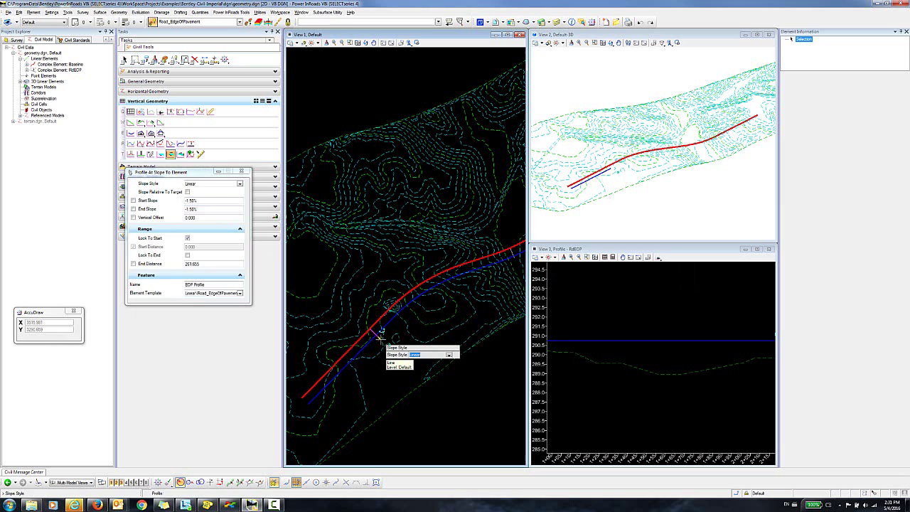
scroll(398, 343, up, 1)
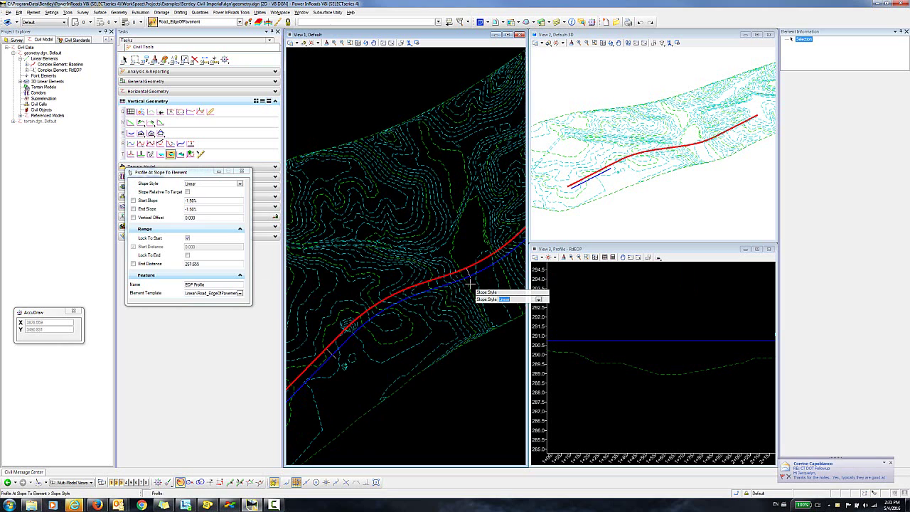
scroll(416, 313, up, 2)
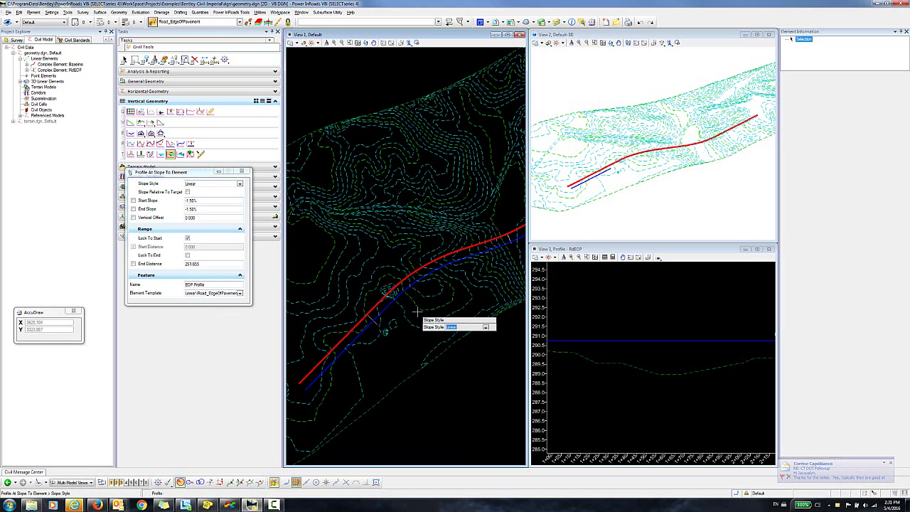
click(417, 312)
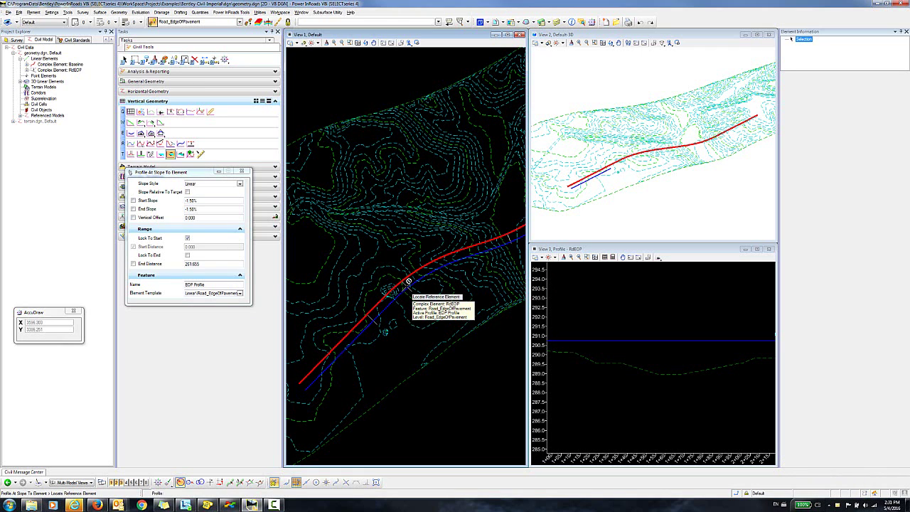
click(403, 287)
click(402, 283)
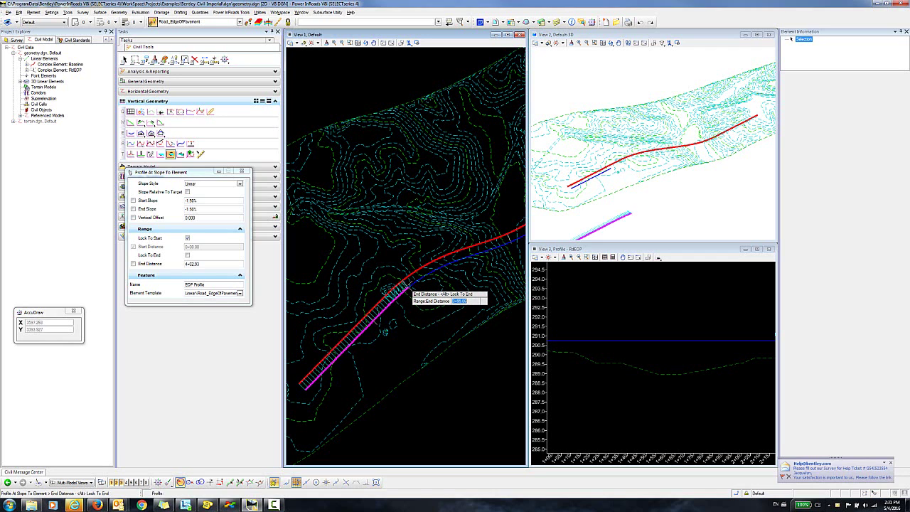
click(320, 298)
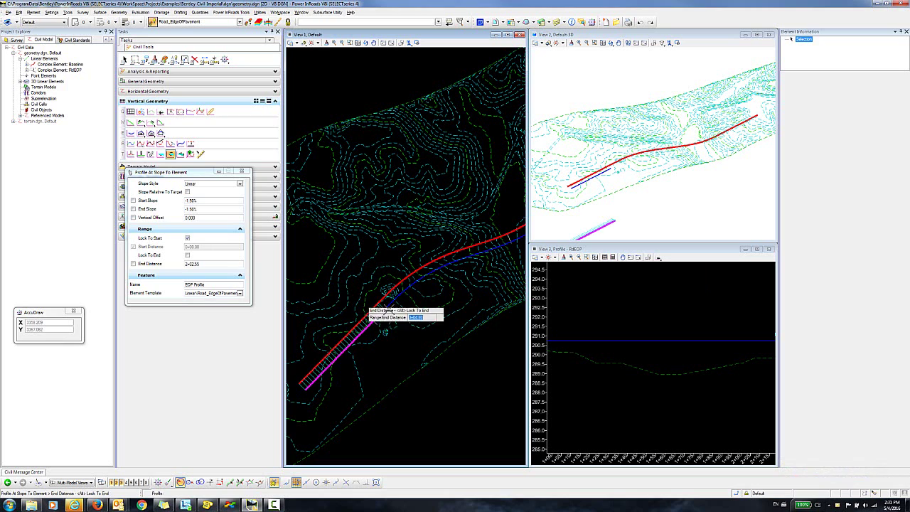
Create the first segment, then pick RdEOP and the baseline again for a second -1.50% profile.
click(406, 308)
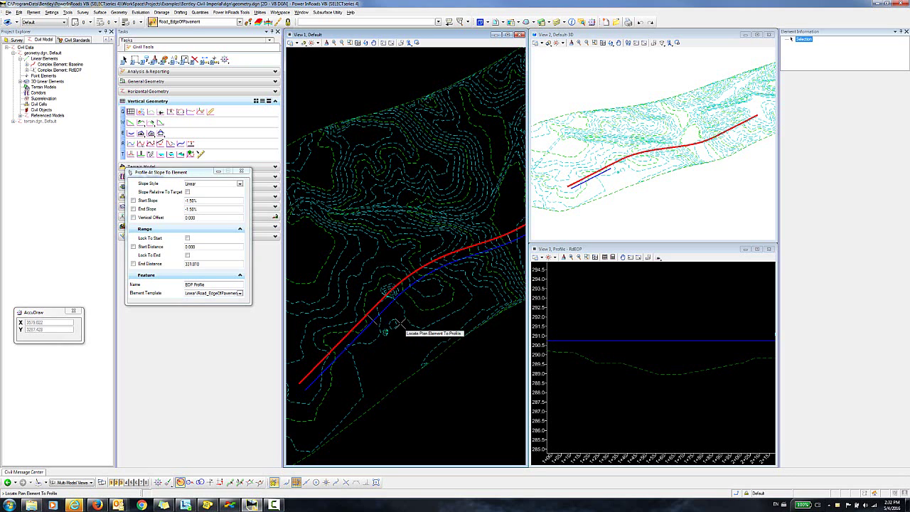
middle_click(390, 325)
middle_drag(390, 326, 372, 324)
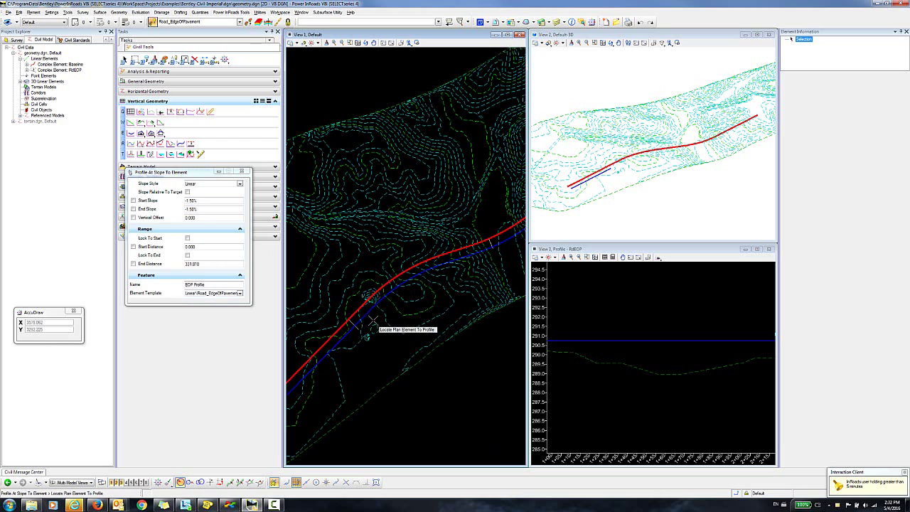
click(366, 306)
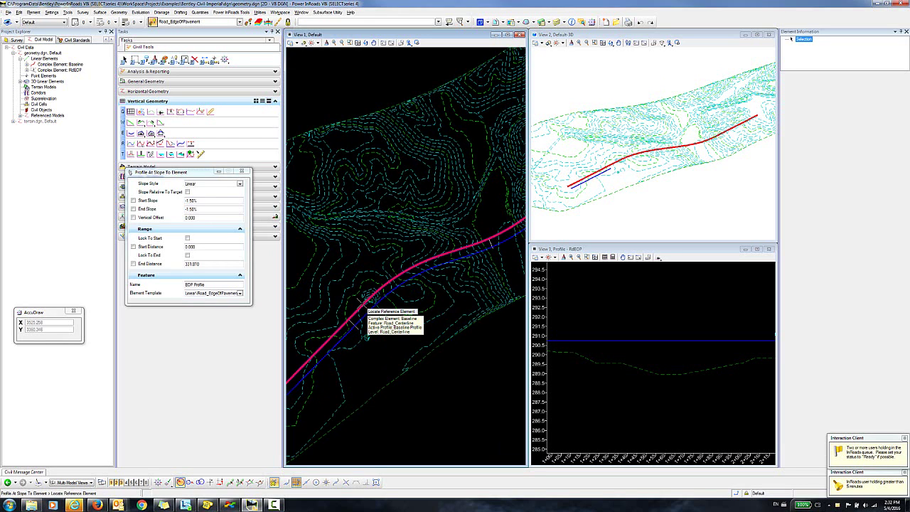
click(364, 303)
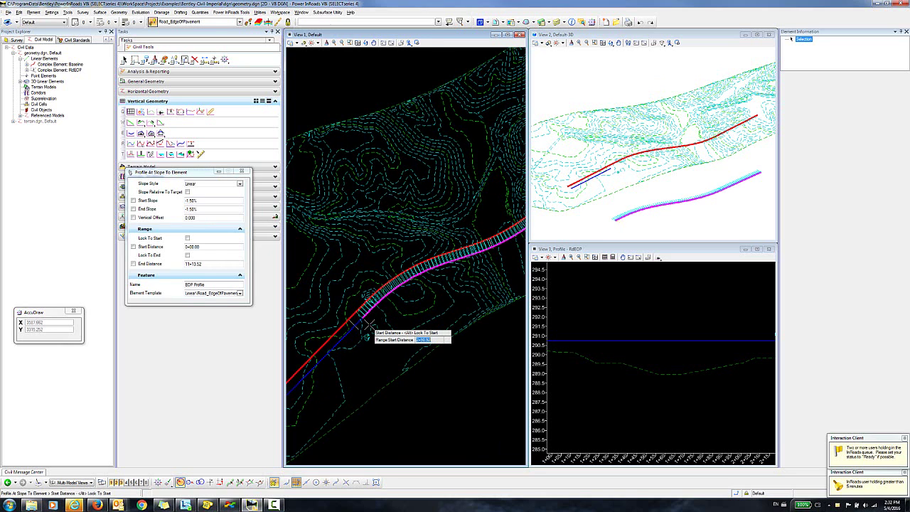
Create the EDP profile from 2+61.66 to 7+05.43, sloping −1.50% to 1.50%, with zero vertical offset.
scroll(335, 327, up, 3)
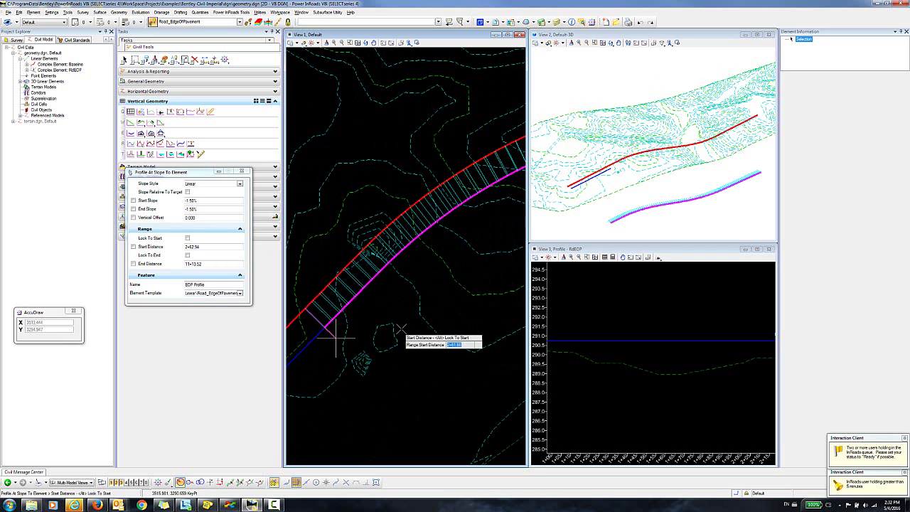
scroll(401, 329, down, 5)
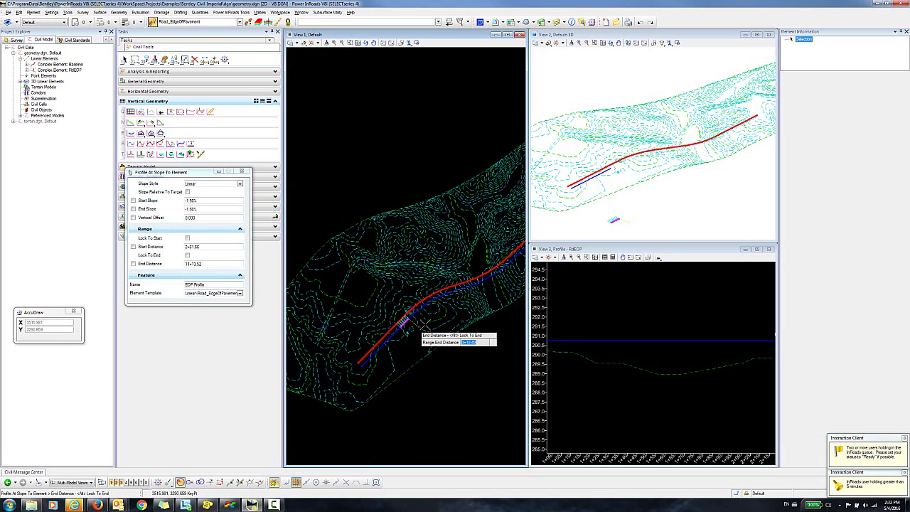
scroll(391, 340, up, 10)
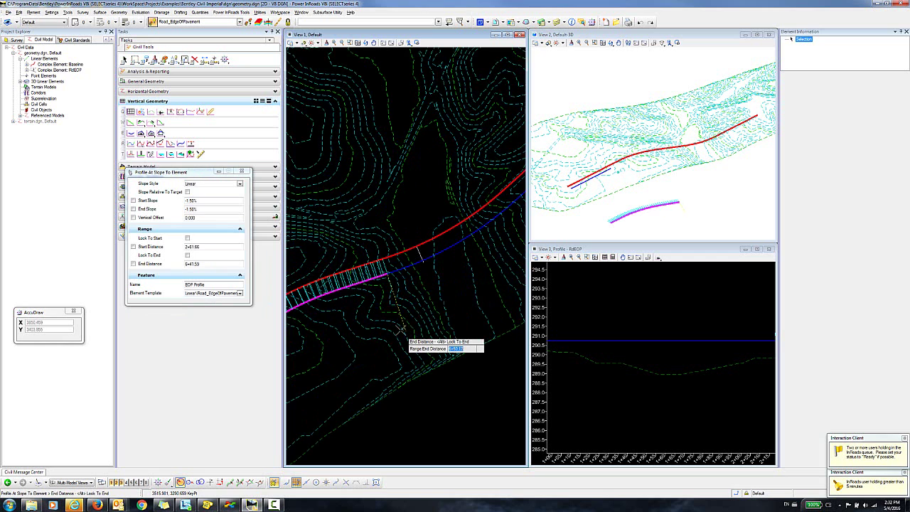
scroll(431, 241, up, 3)
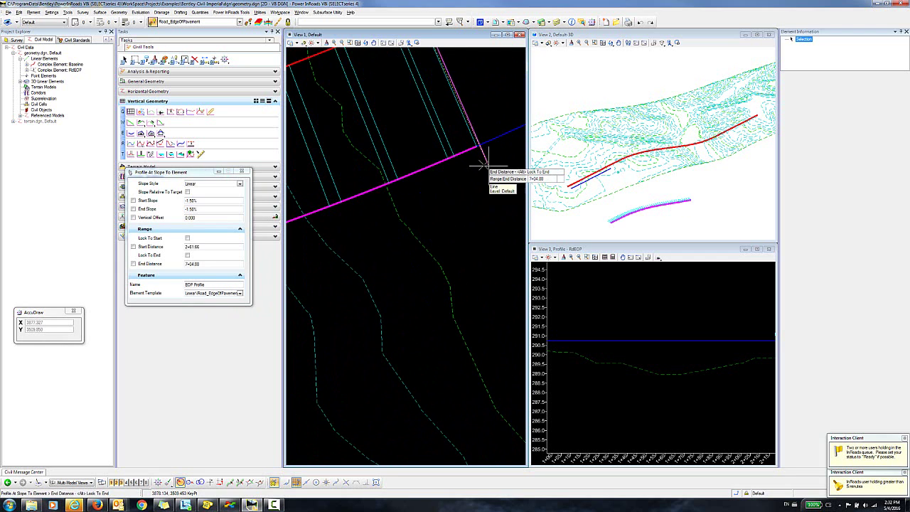
click(482, 196)
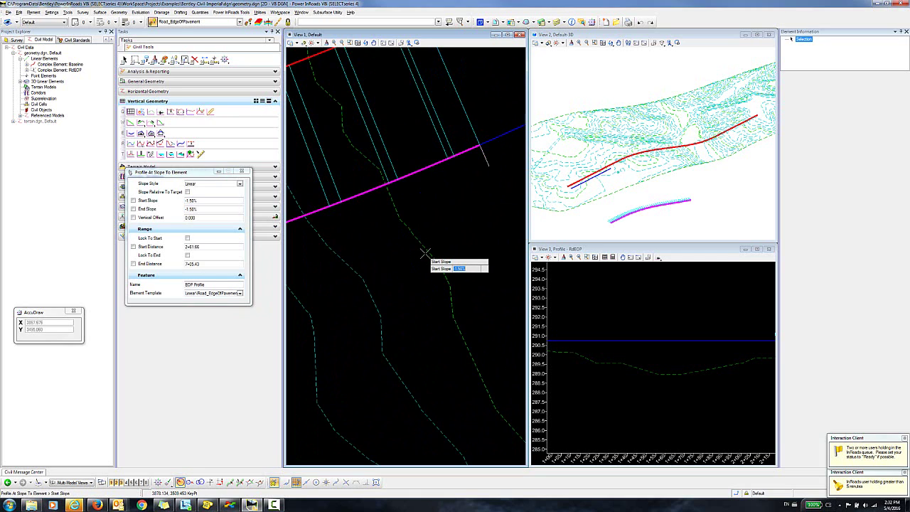
click(401, 268)
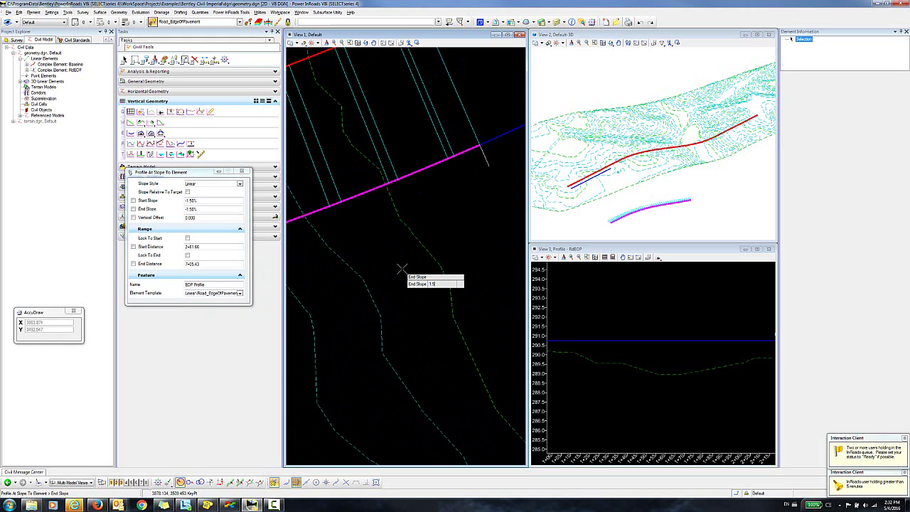
text(1.5)
key(Return)
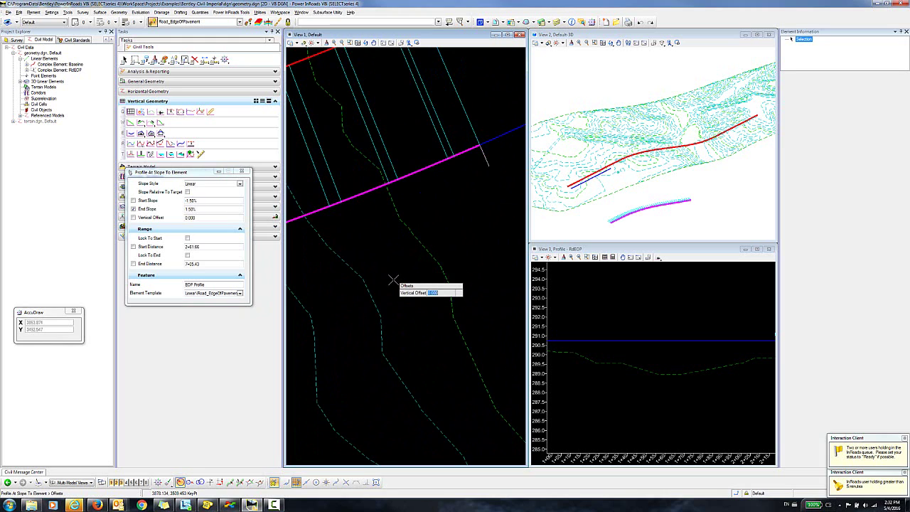
click(396, 277)
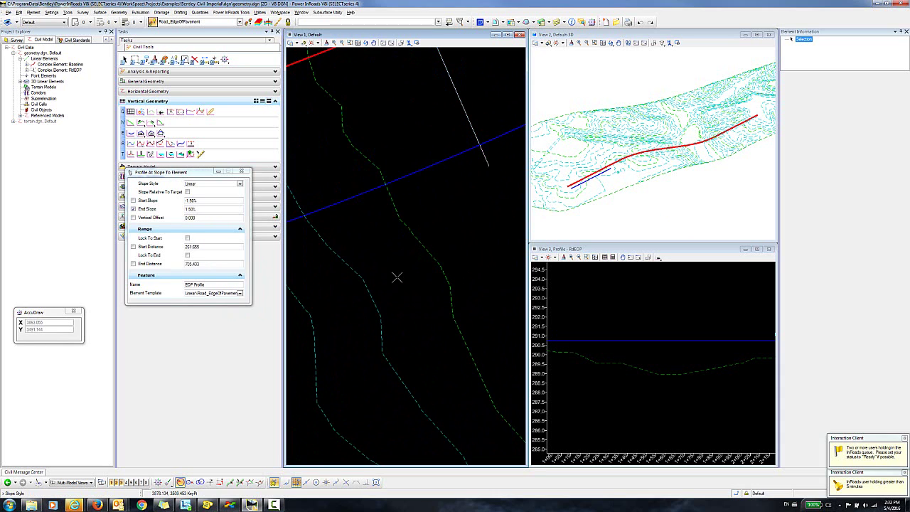
click(396, 279)
Exit the profile command and open the RdEOP line's profile model in View 3.
right_click(405, 224)
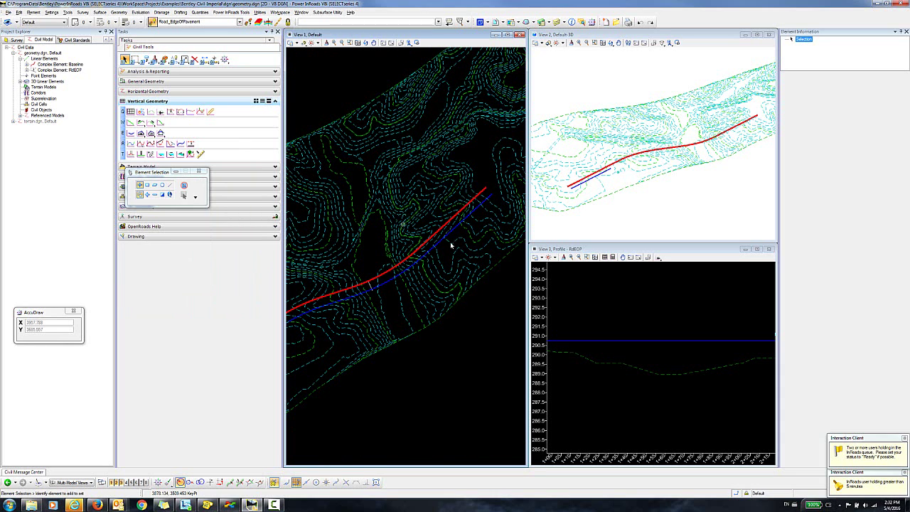
click(441, 242)
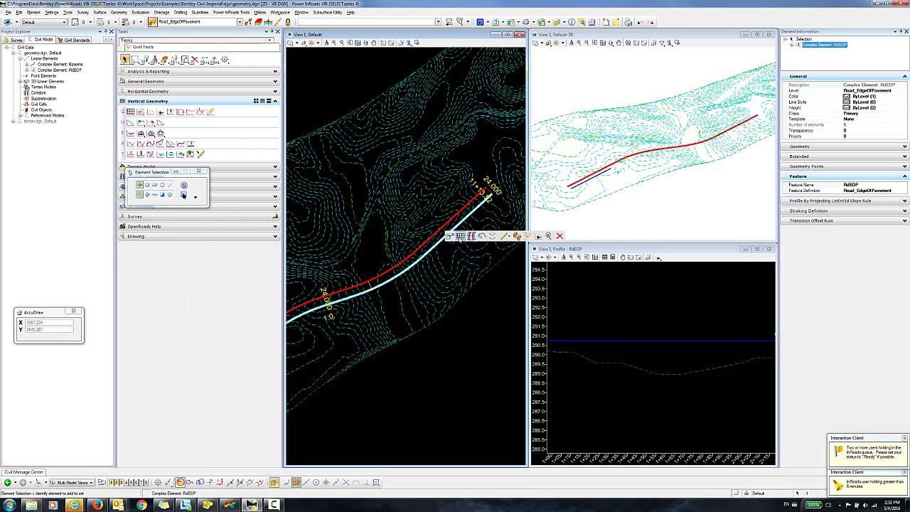
click(460, 239)
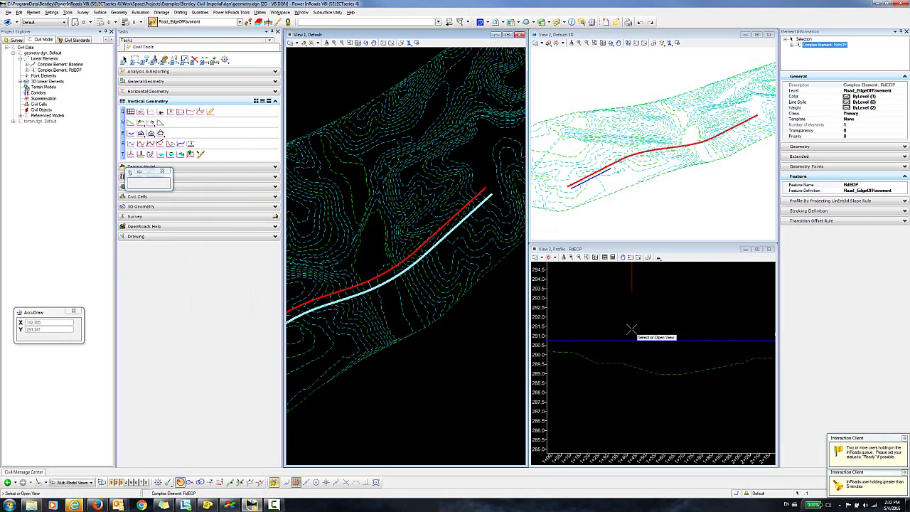
click(631, 330)
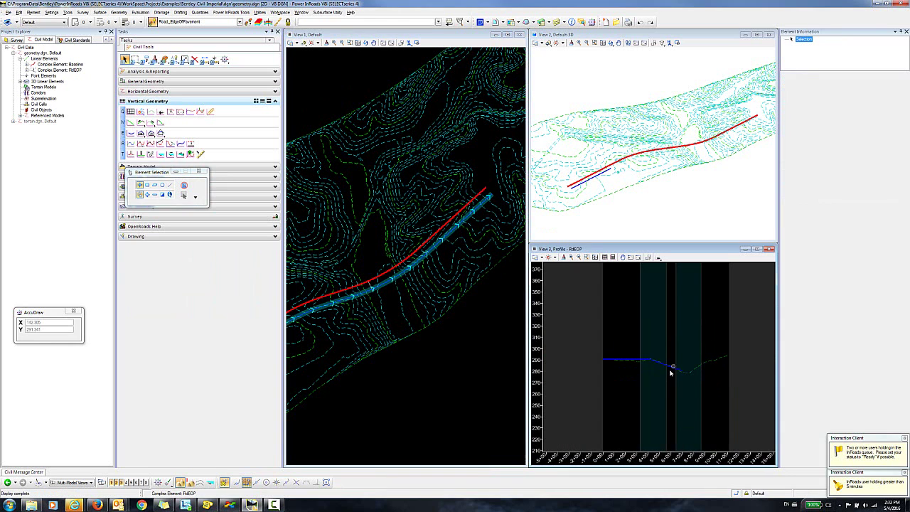
scroll(630, 364, up, 3)
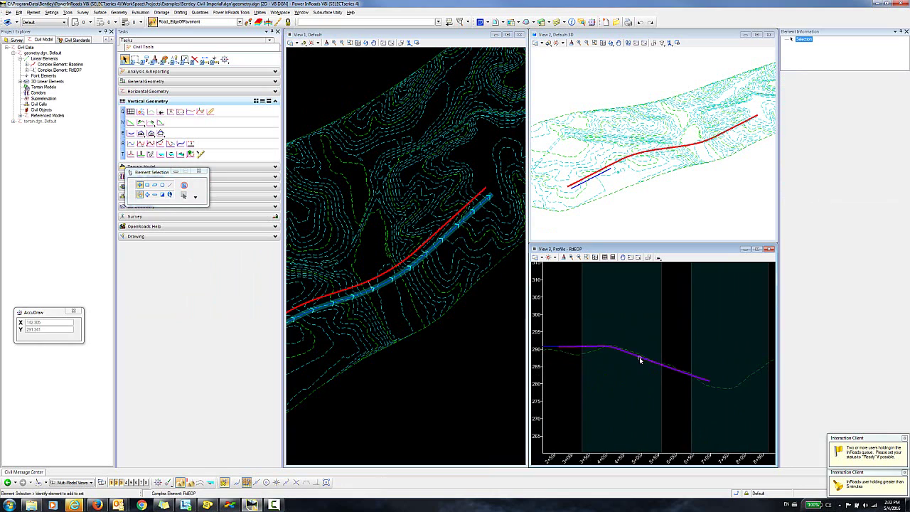
Make EDP Profile1 the active profile so the edge line appears in 3D.
click(639, 357)
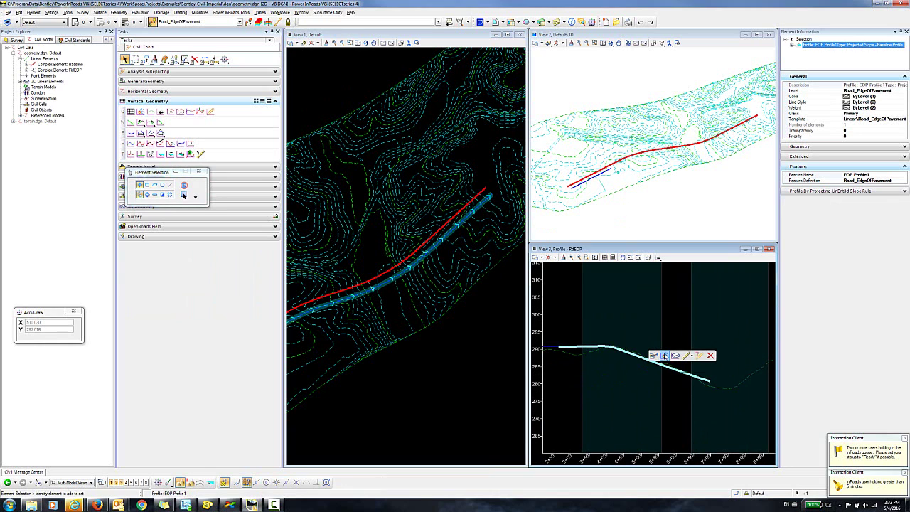
click(665, 356)
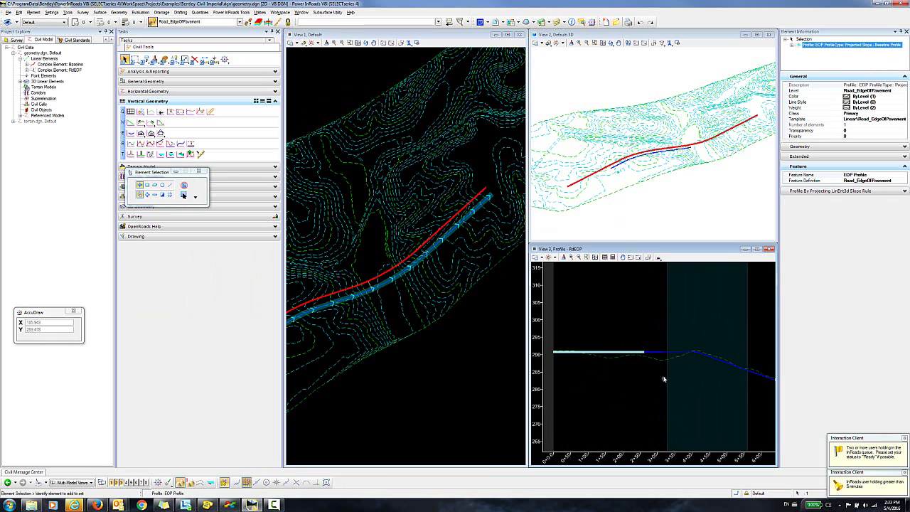
click(642, 384)
middle_drag(469, 342, 483, 362)
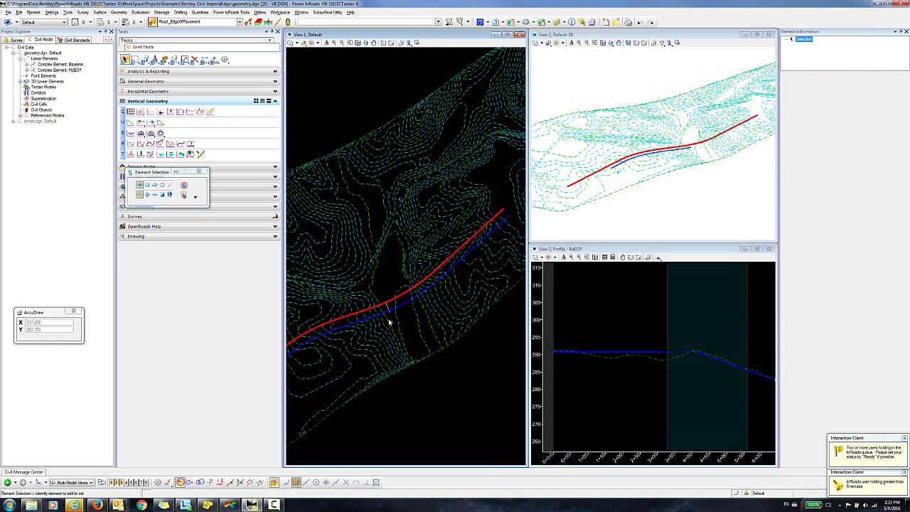
scroll(392, 322, up, 3)
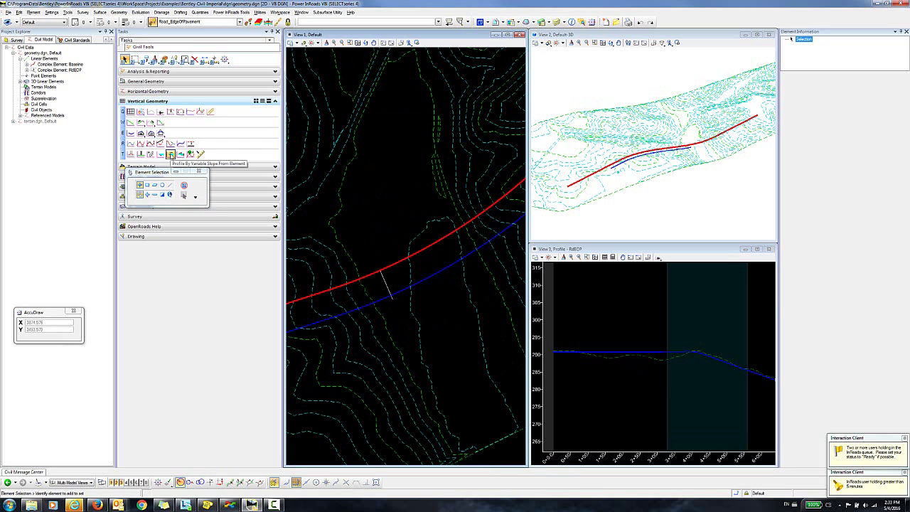
Start Profile At Slope To Element with a 1.50% start slope, Lock To End, and linear style.
click(170, 154)
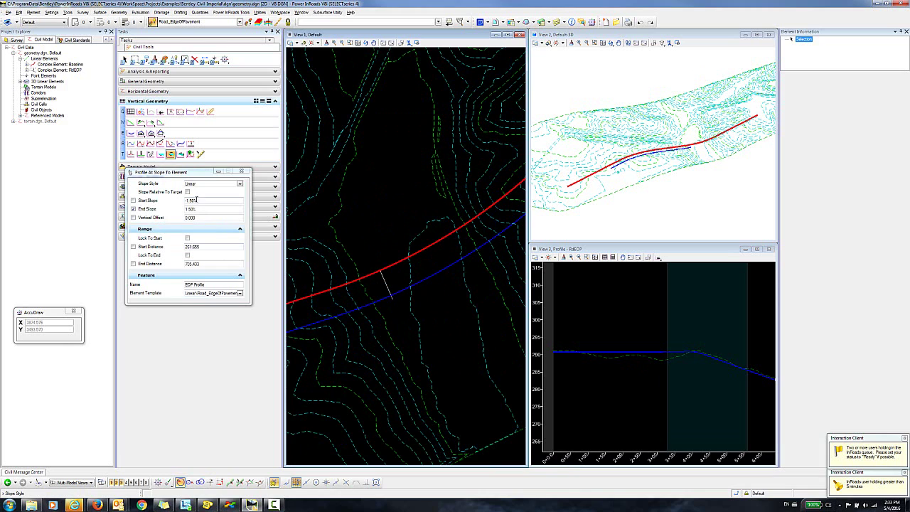
click(133, 200)
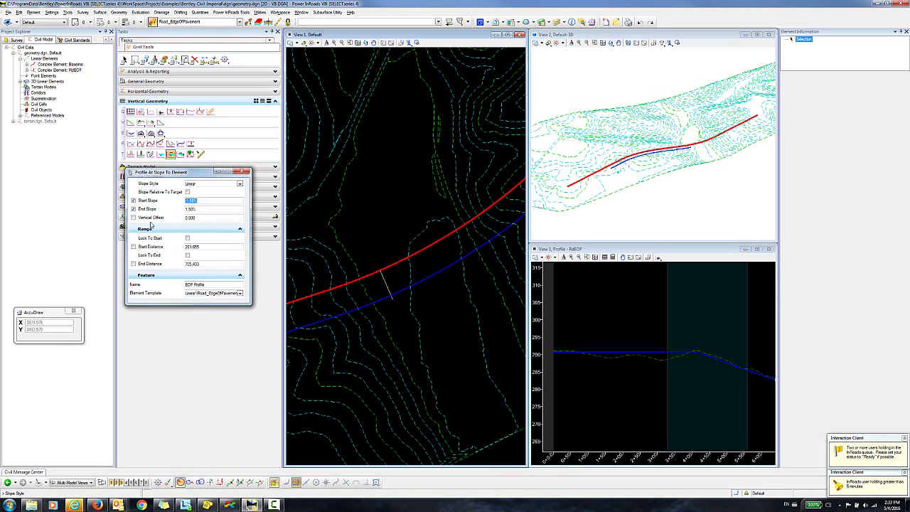
text(1.5)
key(Tab)
scroll(388, 288, down, 4)
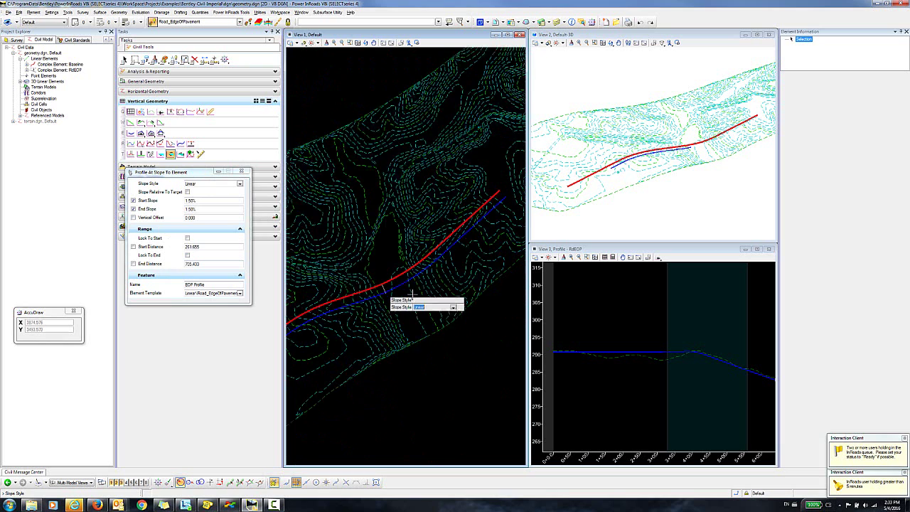
click(187, 255)
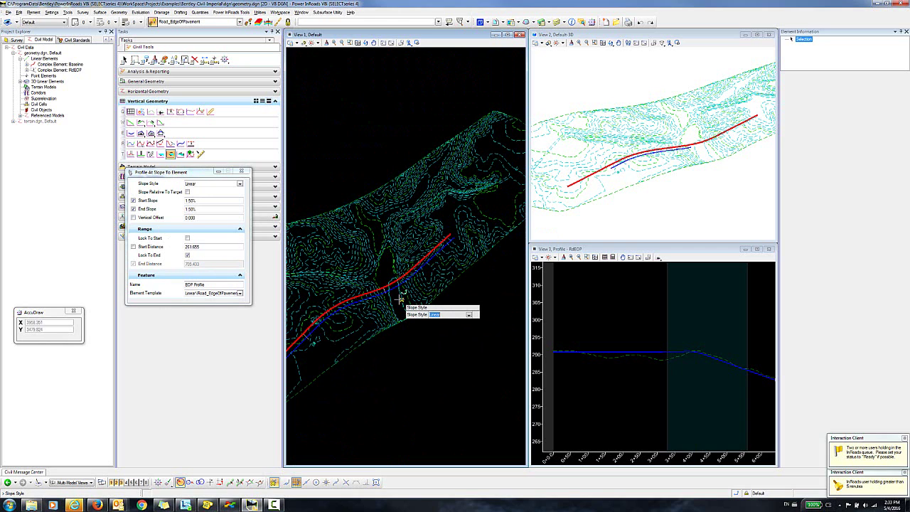
click(398, 301)
Pick the road and edge lines, accepting start 7+05.43, 1.50% slopes and zero vertical offset.
scroll(398, 307, up, 2)
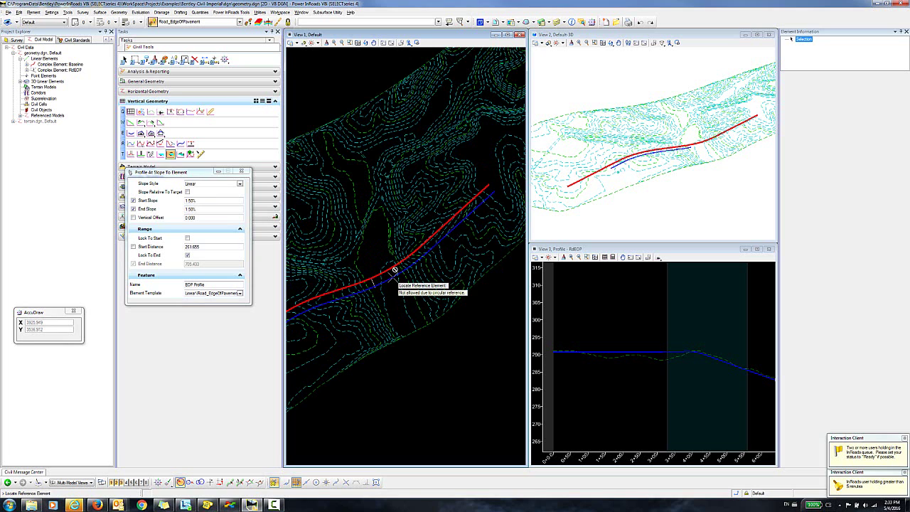
click(389, 271)
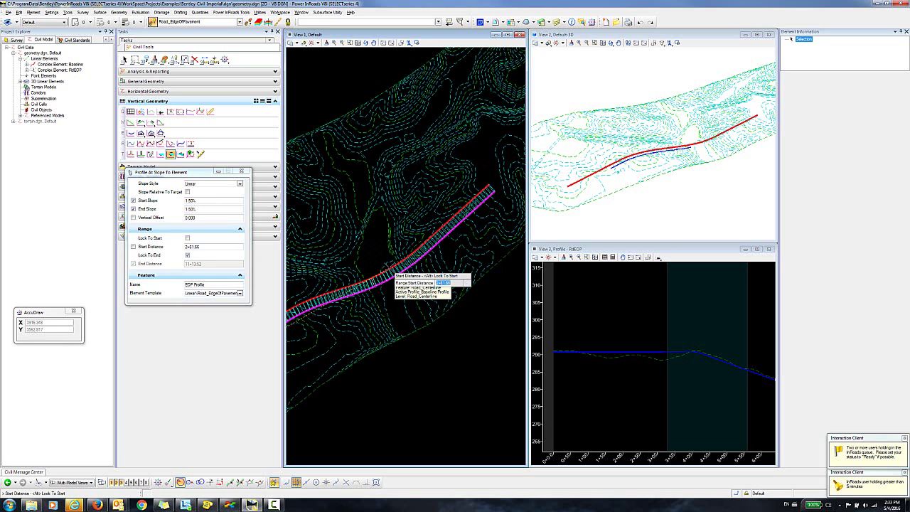
click(385, 283)
scroll(368, 290, up, 2)
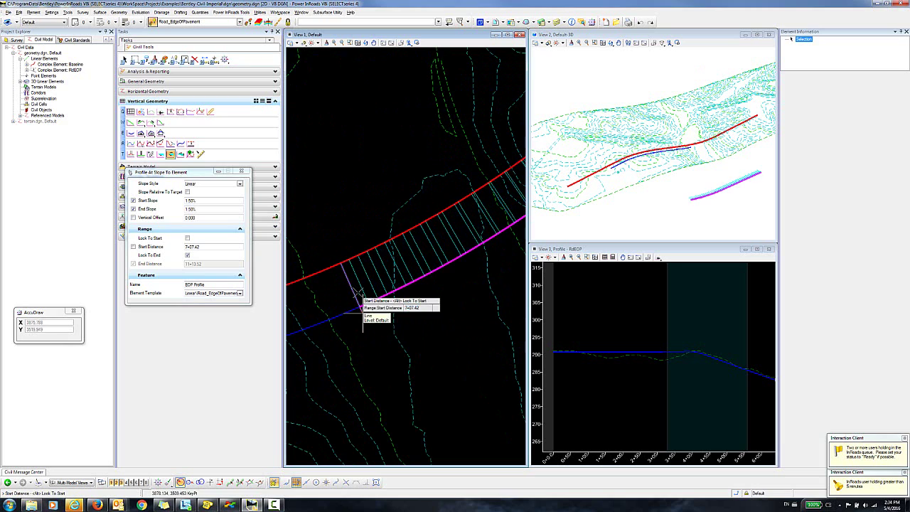
click(379, 329)
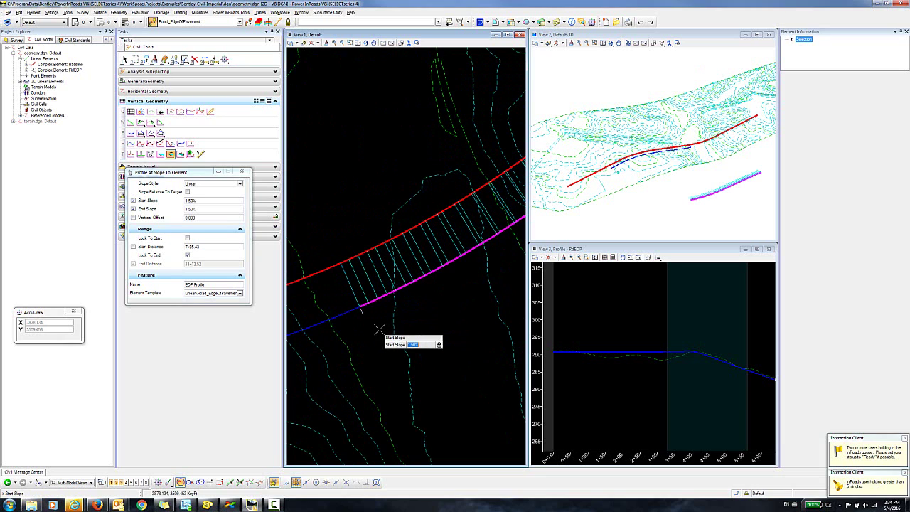
click(419, 318)
click(419, 318)
click(420, 317)
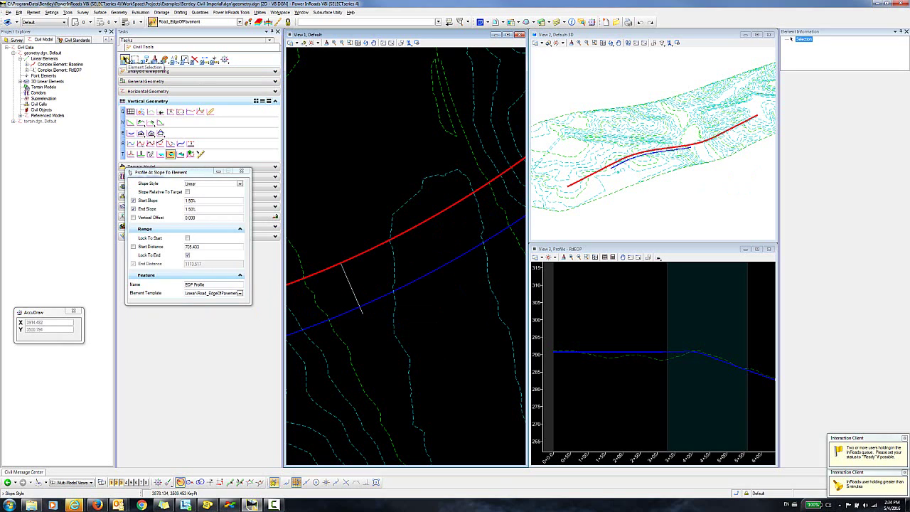
Show the blue RdEOP line's profile in View 3 and activate EDP Profile2.
click(125, 60)
click(427, 279)
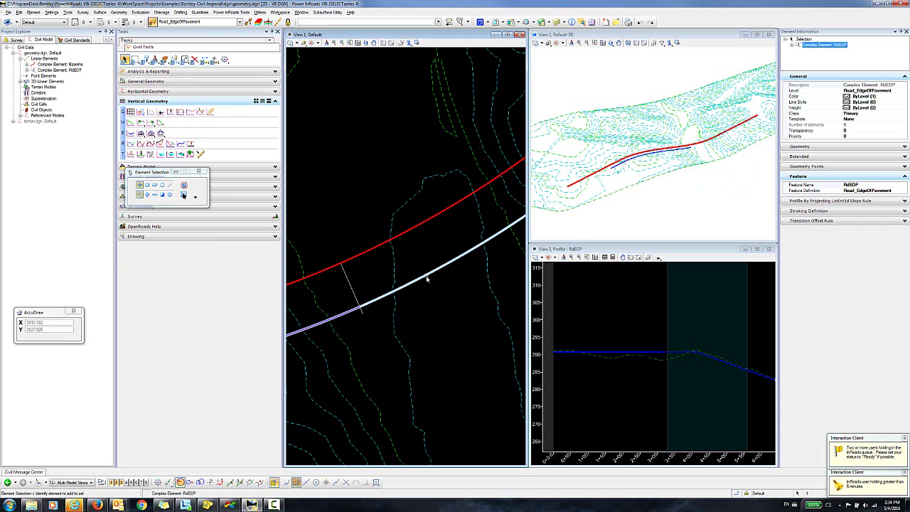
click(452, 272)
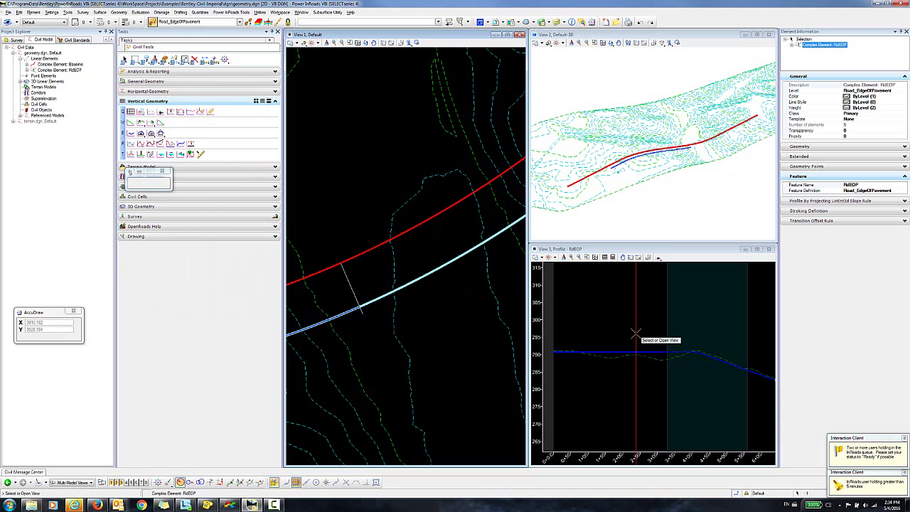
click(634, 334)
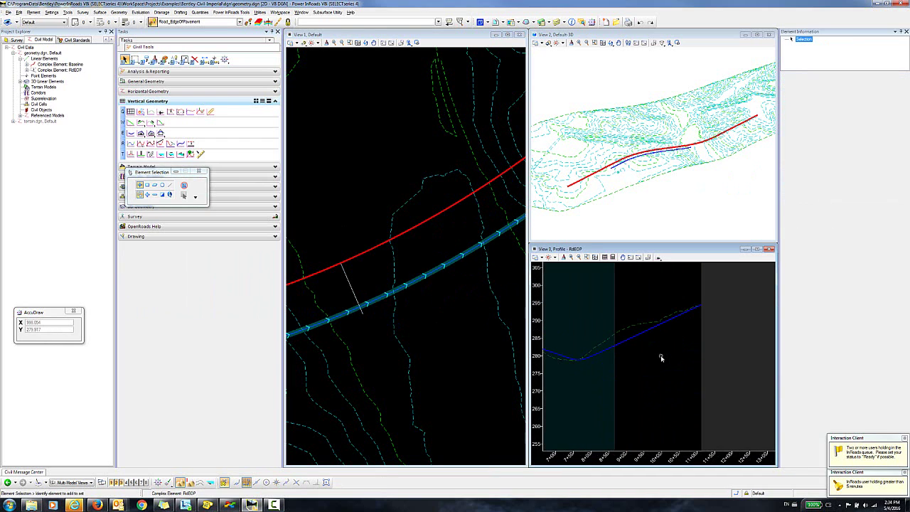
click(642, 339)
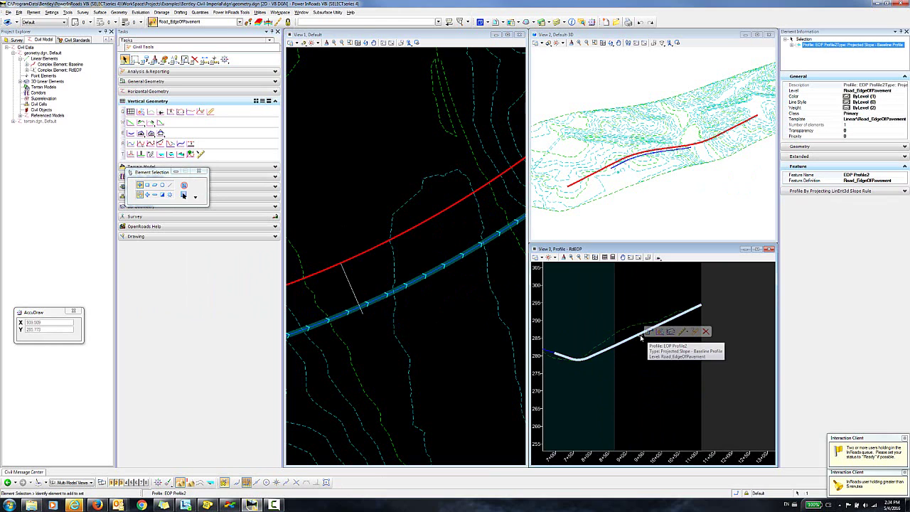
click(660, 332)
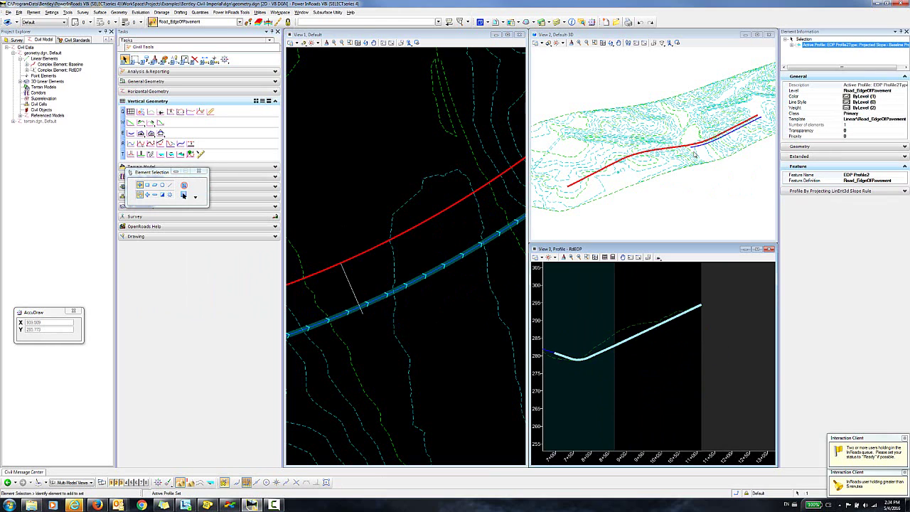
scroll(627, 305, down, 3)
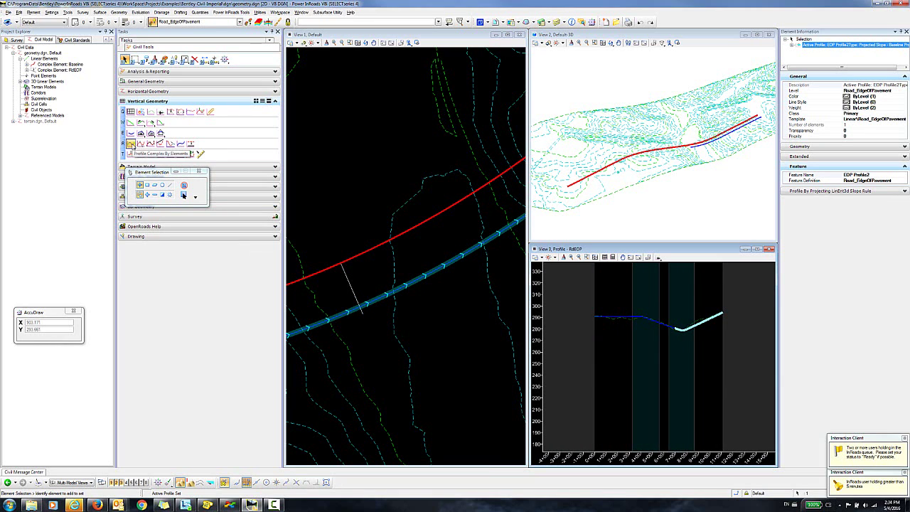
Start Profile Complex By Elements named 'Profile of EDP RT' using the Road_EdgeOfPavement template.
click(131, 145)
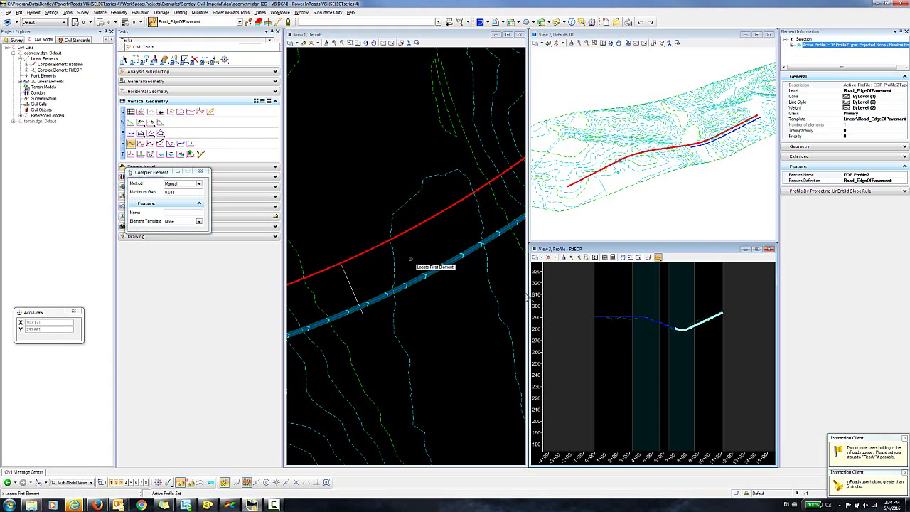
scroll(629, 327, up, 5)
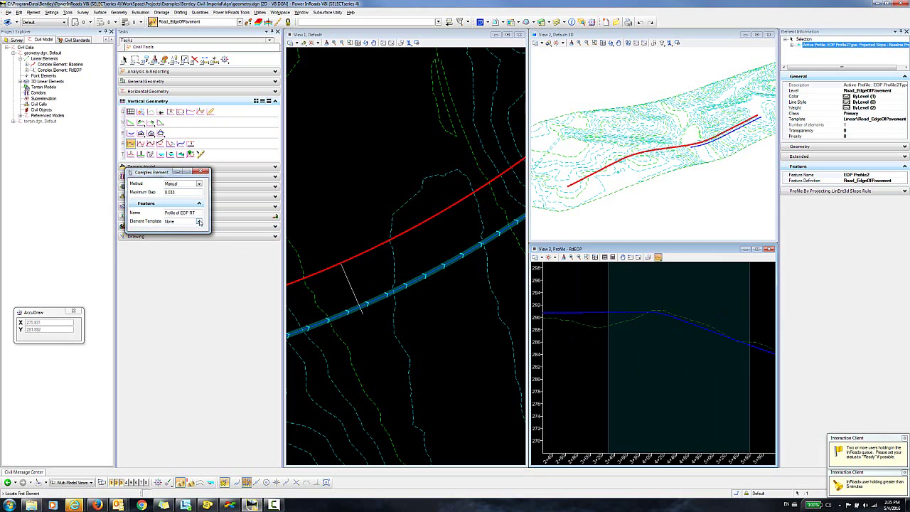
click(199, 221)
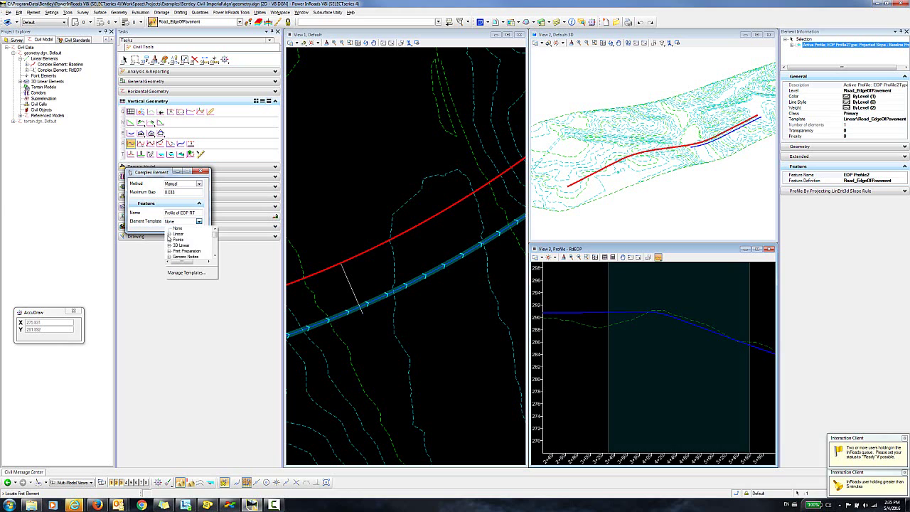
click(189, 240)
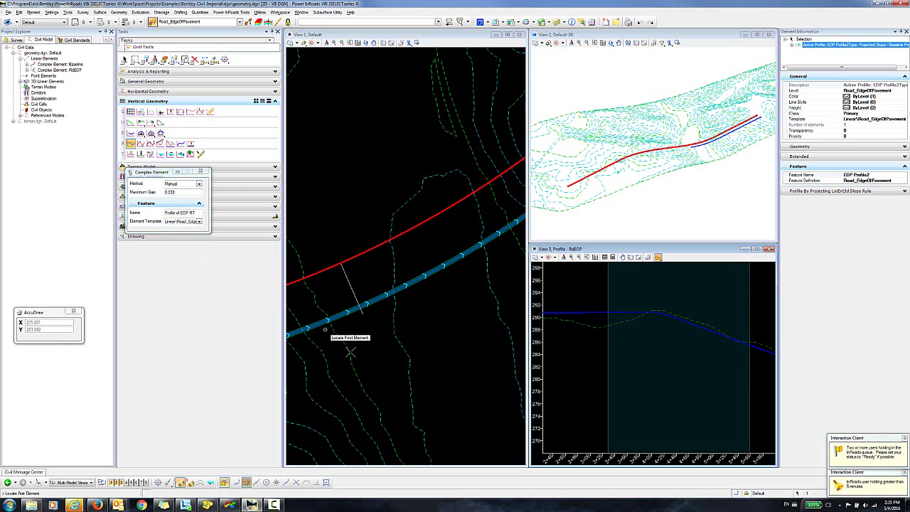
Join the EDP profile pieces along RdEOP into one complex profile.
middle_drag(615, 375, 709, 381)
scroll(669, 371, down, 3)
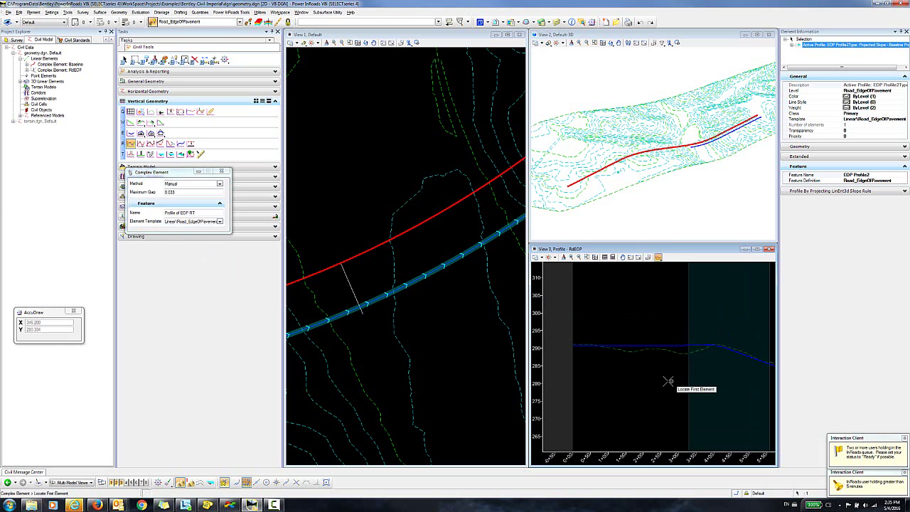
click(631, 347)
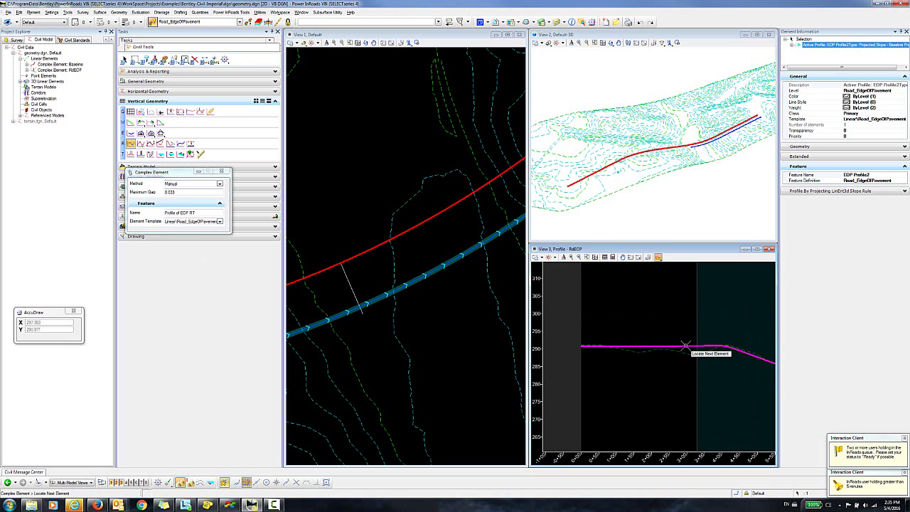
middle_drag(725, 371, 575, 395)
scroll(661, 395, up, 3)
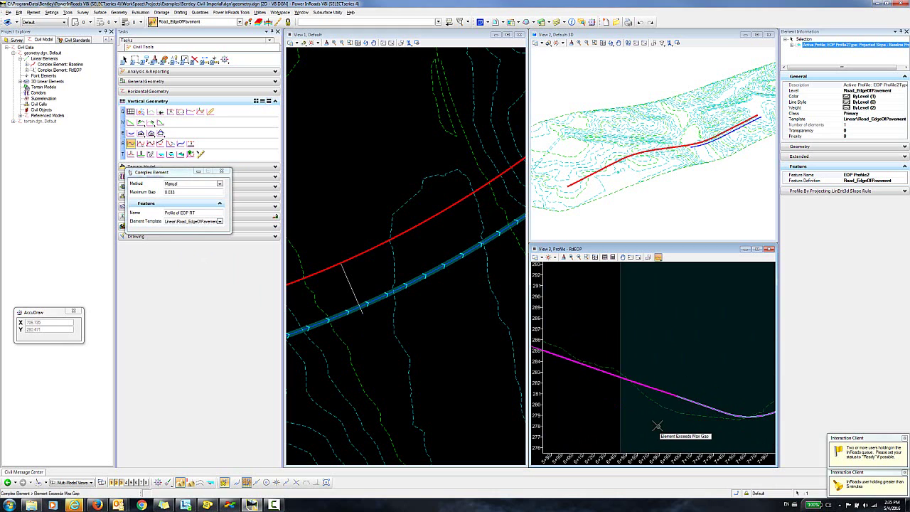
right_click(632, 419)
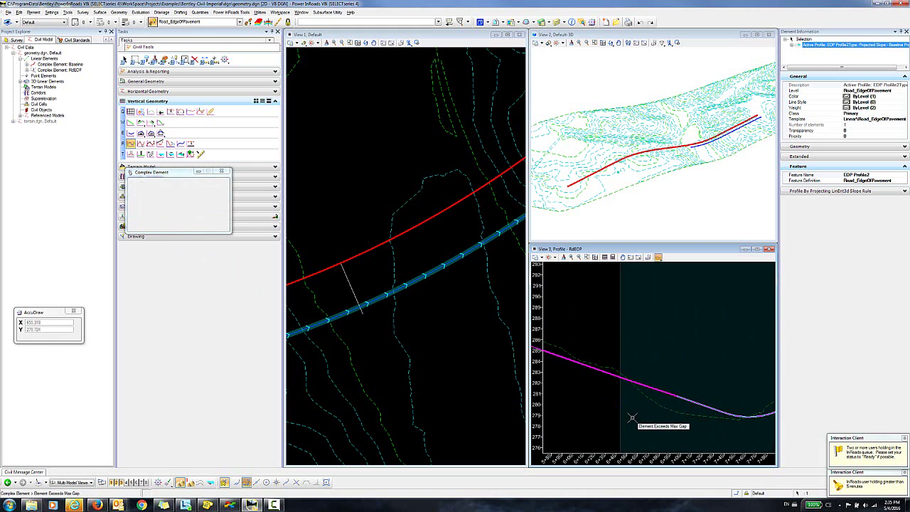
Select the new Profile of EDP RT complex profile.
click(126, 59)
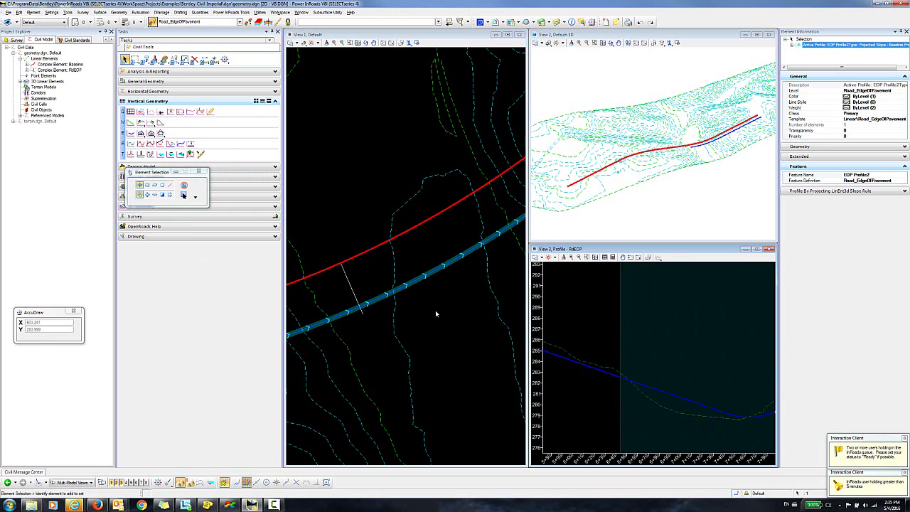
click(588, 373)
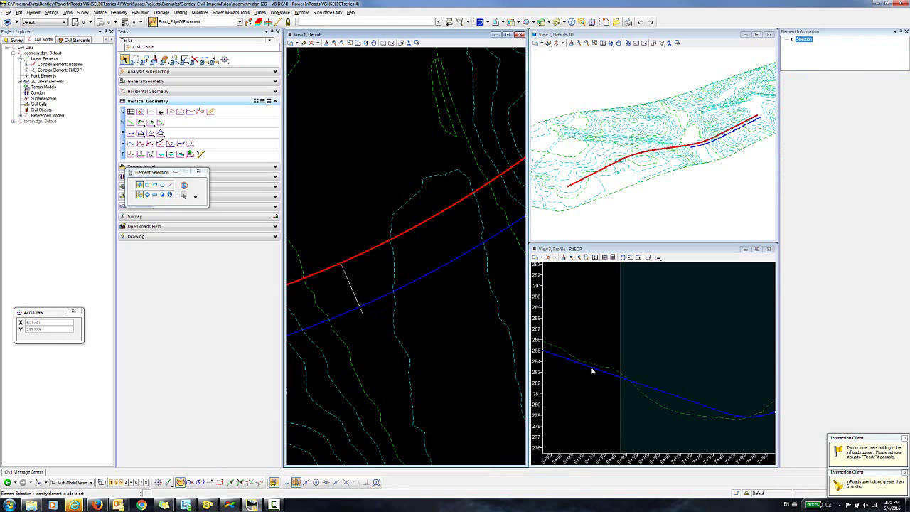
click(597, 372)
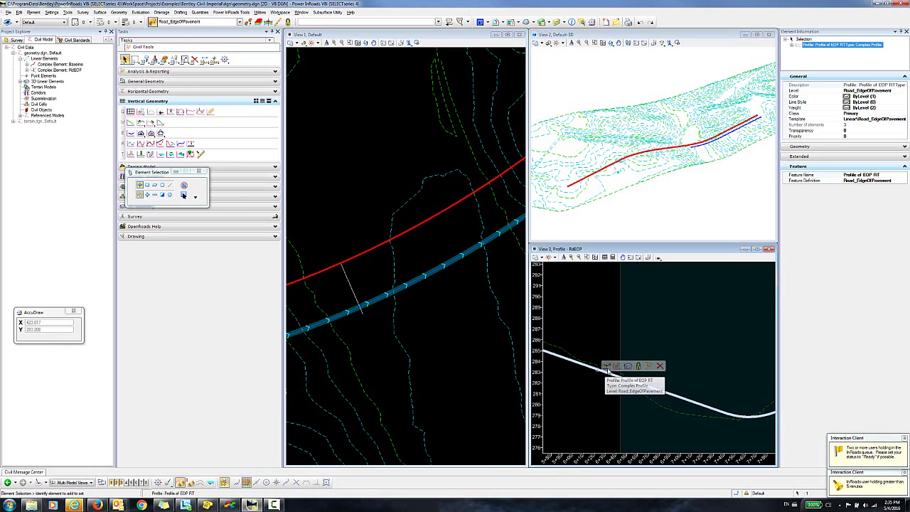